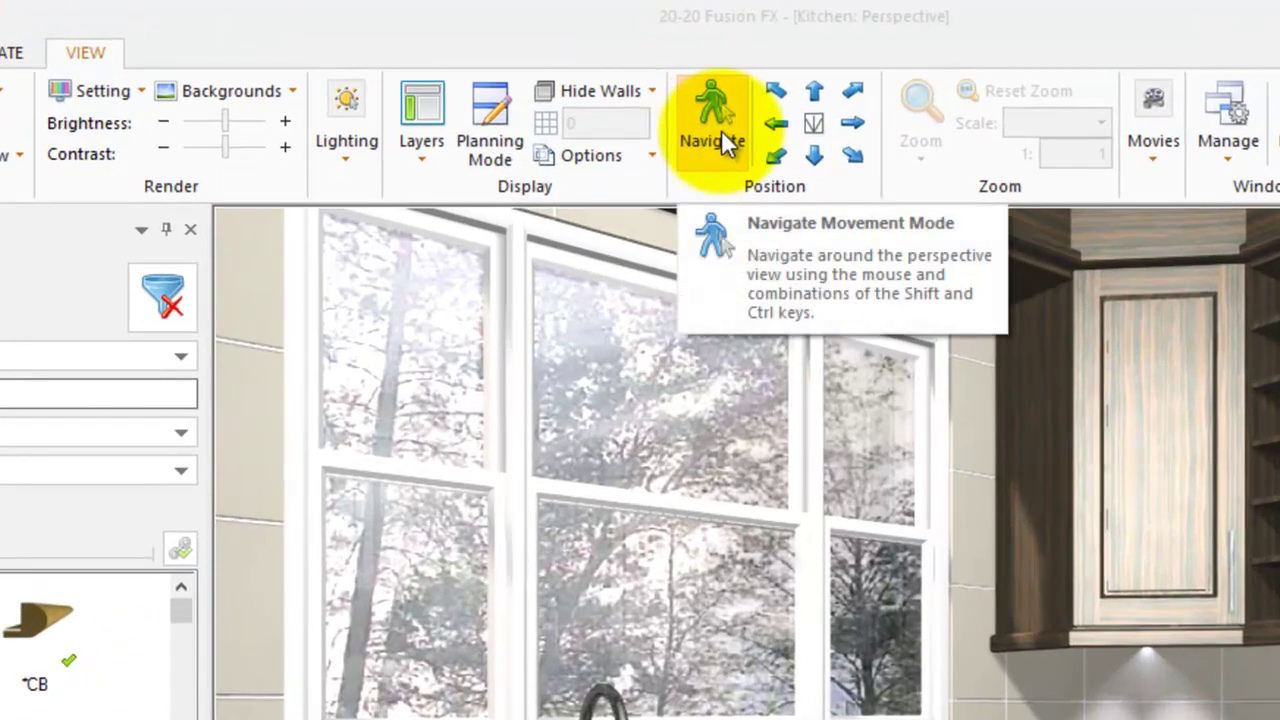
# Toggle Navigate on in the View tab's Position group for the kitchen perspective.
pyautogui.click(719, 127)
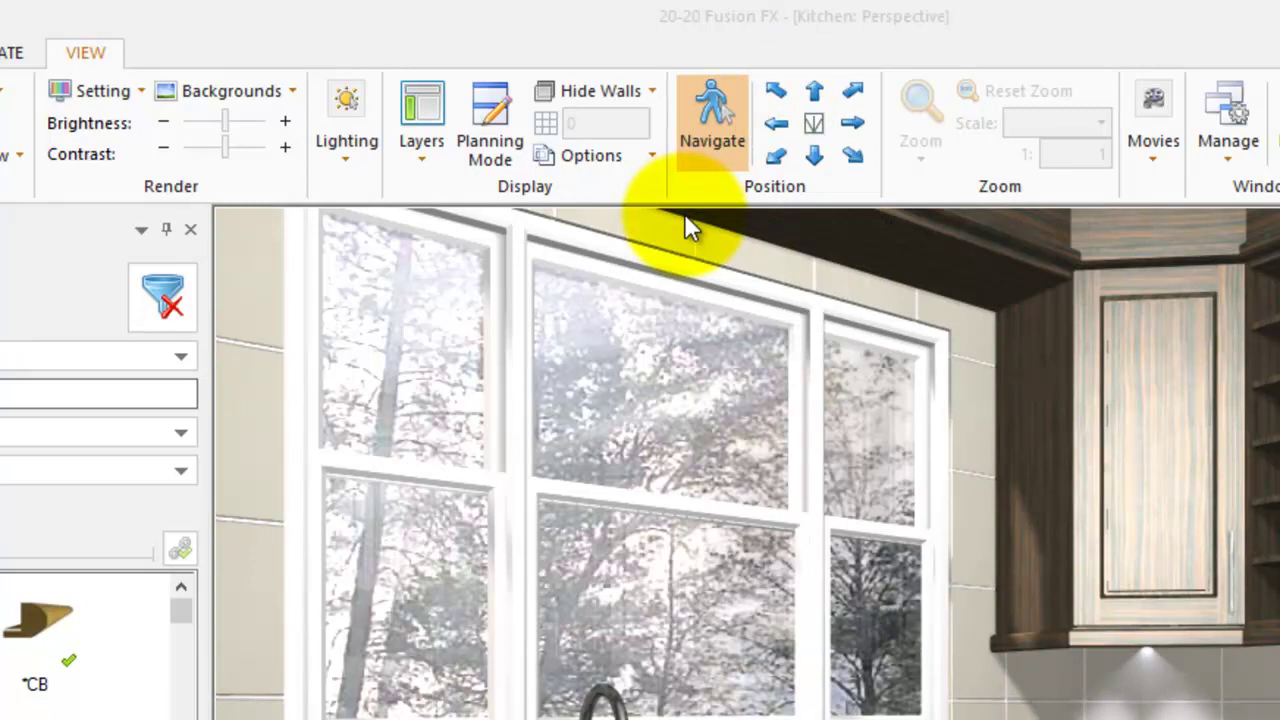
pyautogui.click(712, 145)
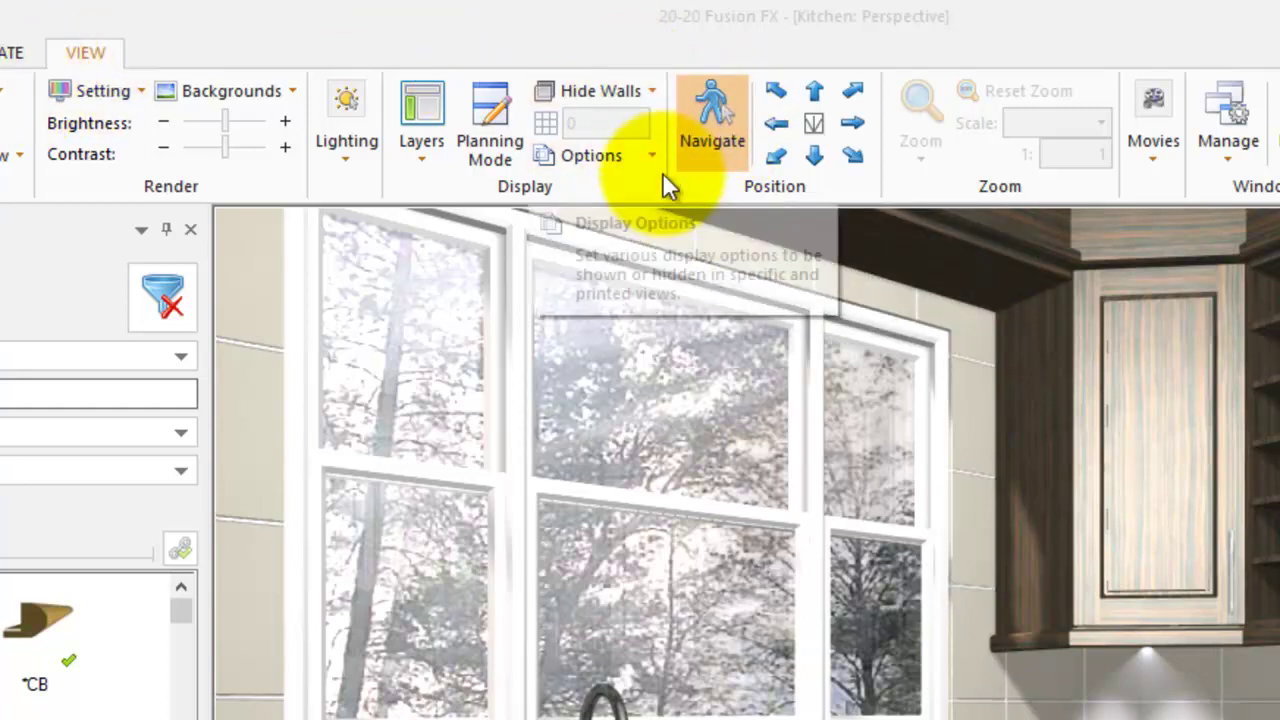
pyautogui.click(730, 115)
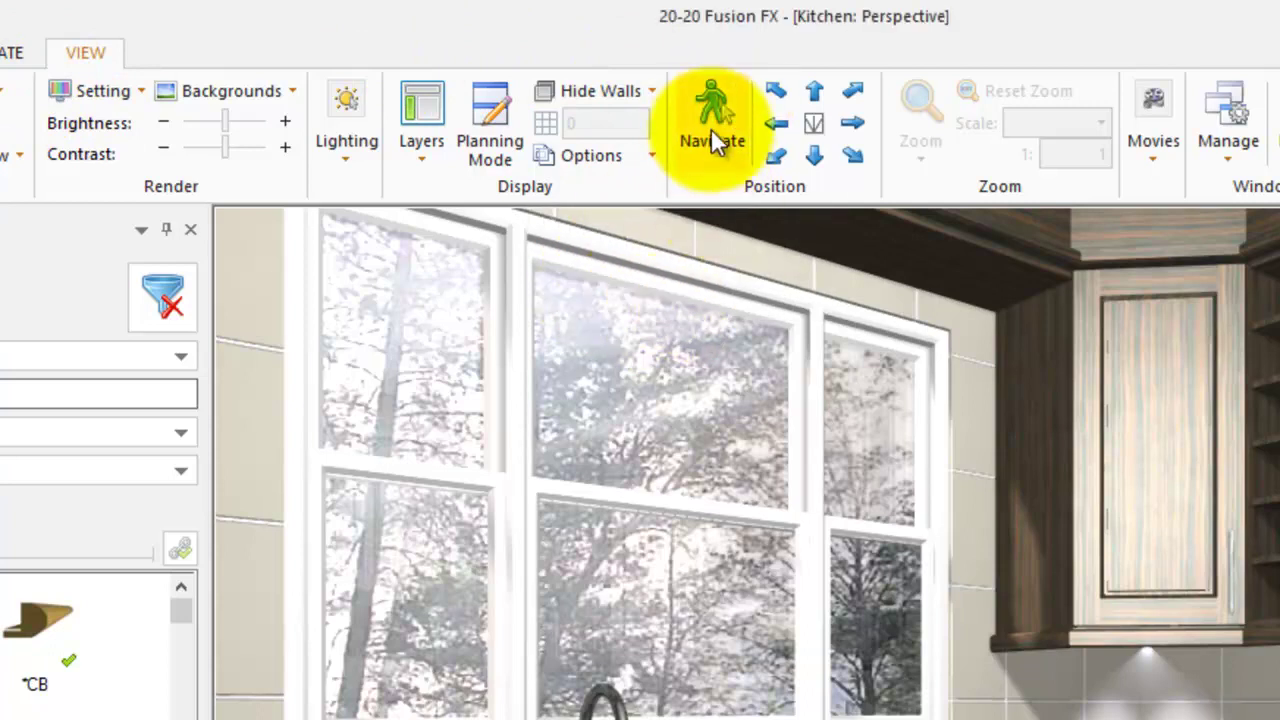
pyautogui.click(708, 120)
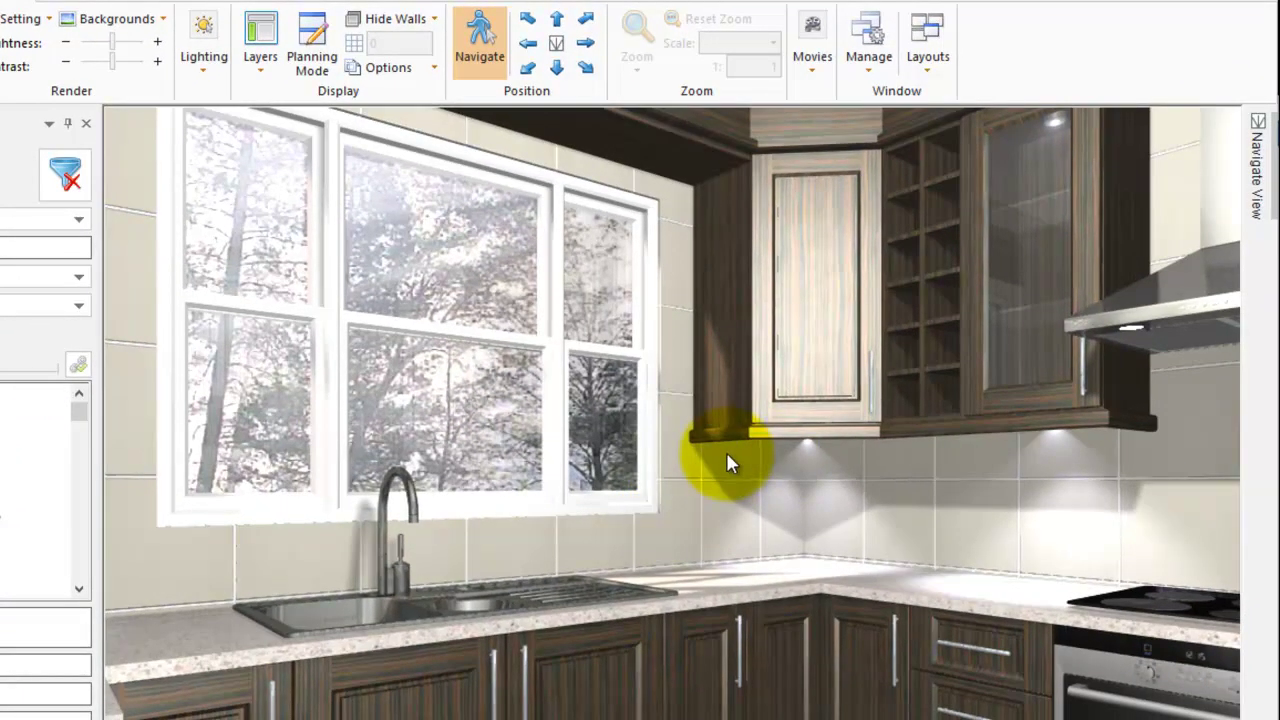
# Walk the camera back from the window wall toward the corner wall units and fridge.
pyautogui.moveTo(726, 452); pyautogui.dragTo(633, 508)
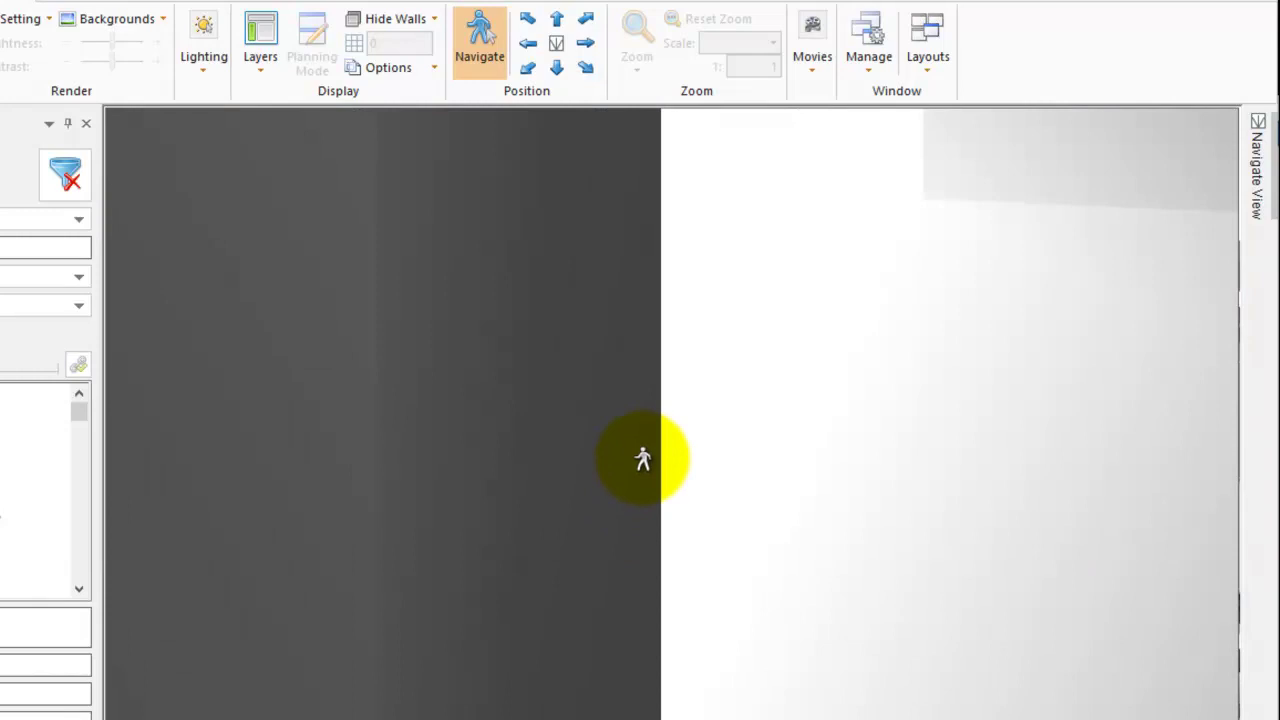
pyautogui.moveTo(646, 396); pyautogui.dragTo(979, 443)
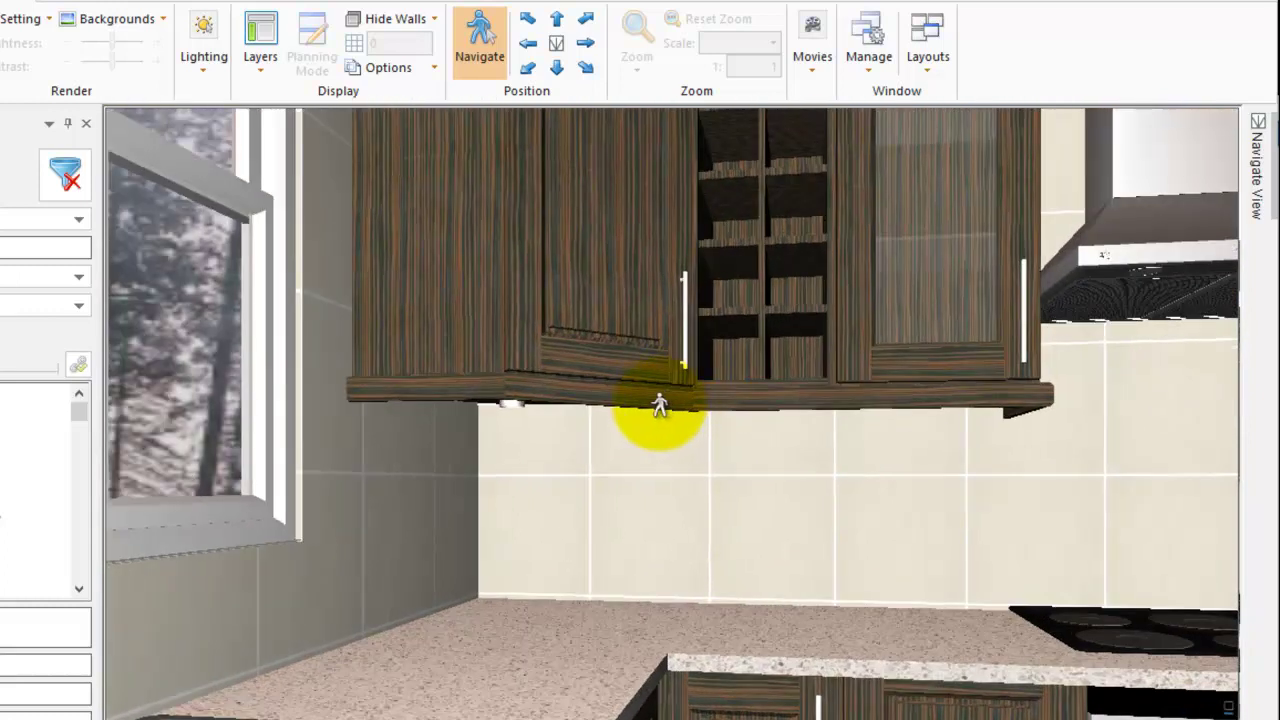
pyautogui.moveTo(660, 405); pyautogui.dragTo(856, 446)
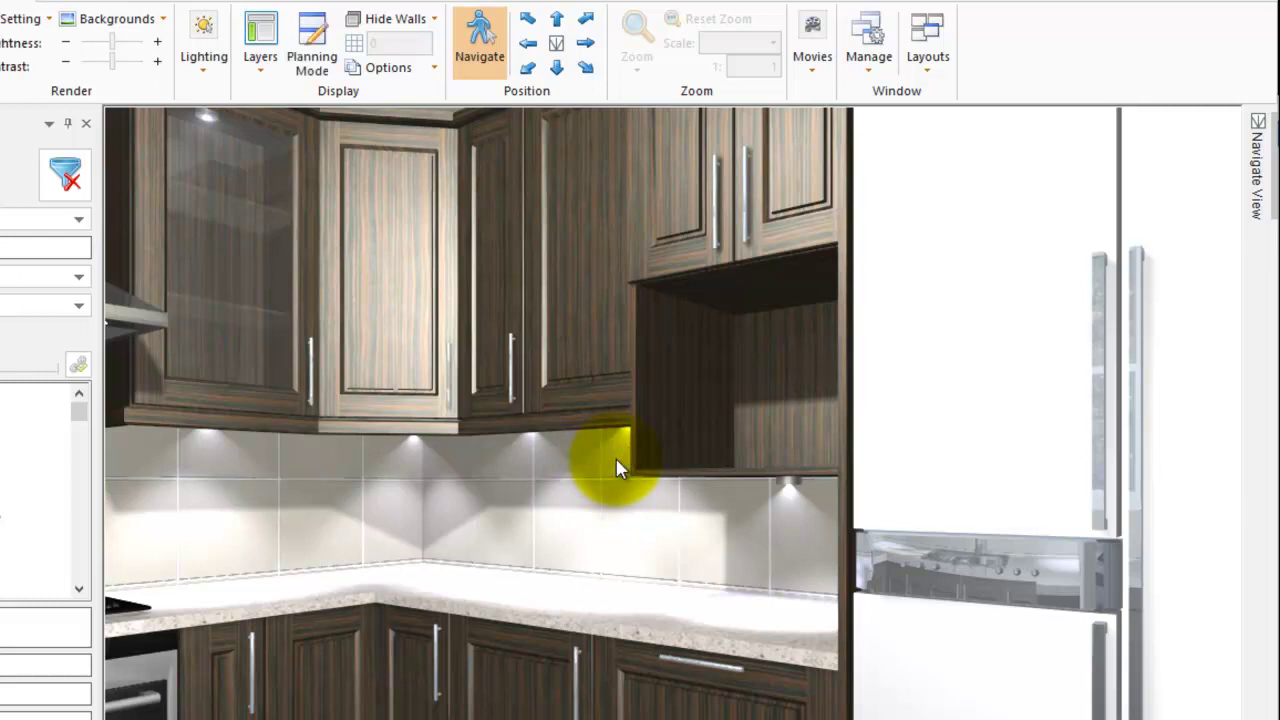
# Turn and walk the camera back to frame the range hood, cooktop, oven, corner units and fridge.
pyautogui.rightClick(617, 468)
pyautogui.click(578, 446)
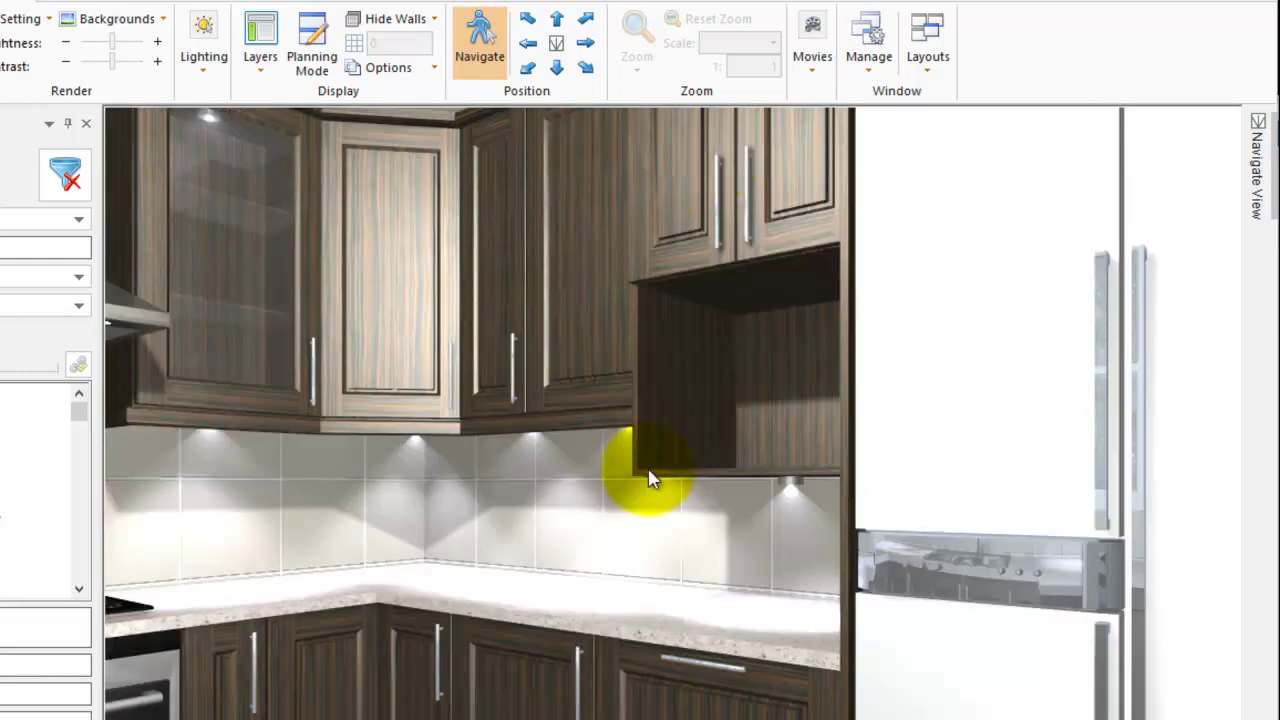
pyautogui.moveTo(648, 480); pyautogui.dragTo(651, 478)
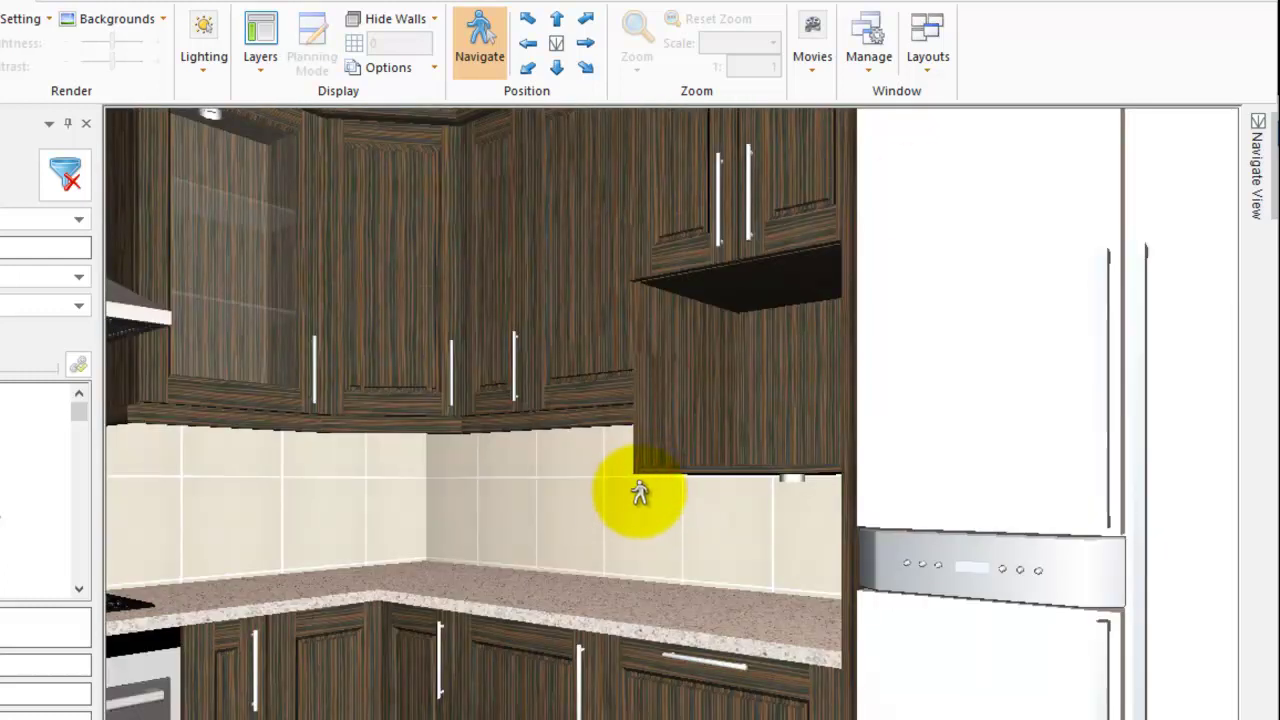
pyautogui.moveTo(633, 522); pyautogui.dragTo(590, 538)
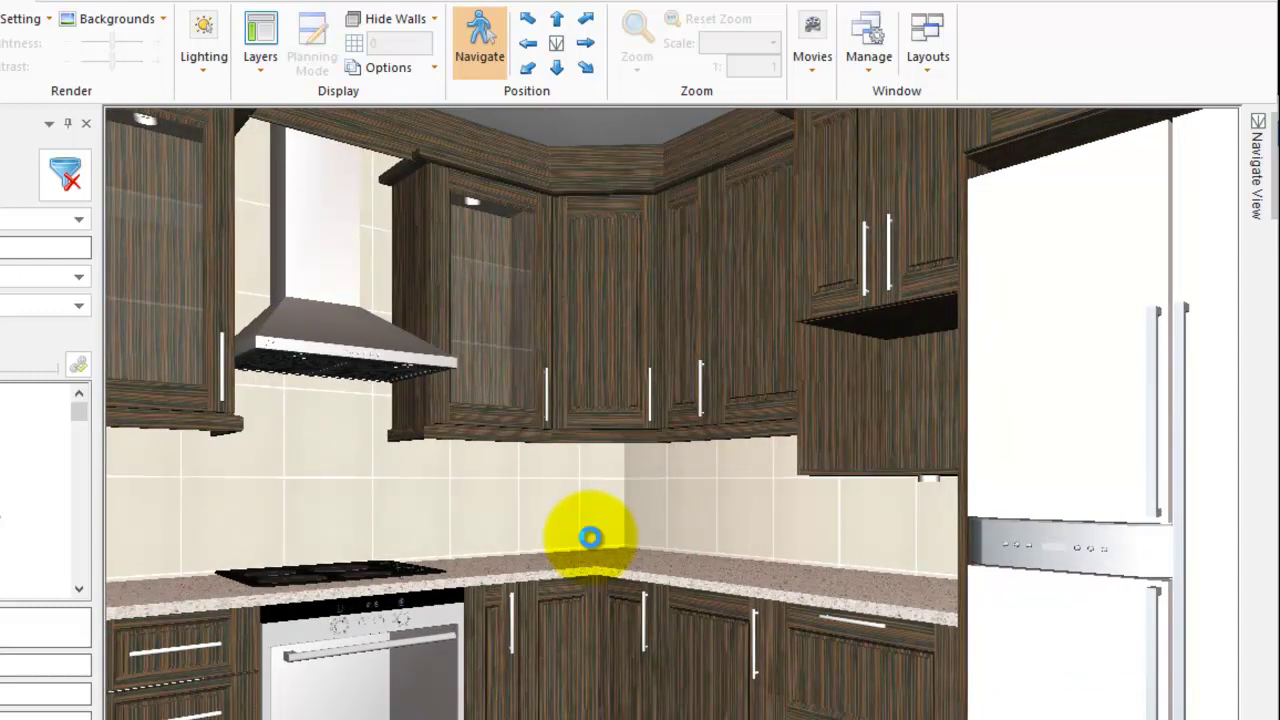
pyautogui.moveTo(590, 538); pyautogui.dragTo(590, 538)
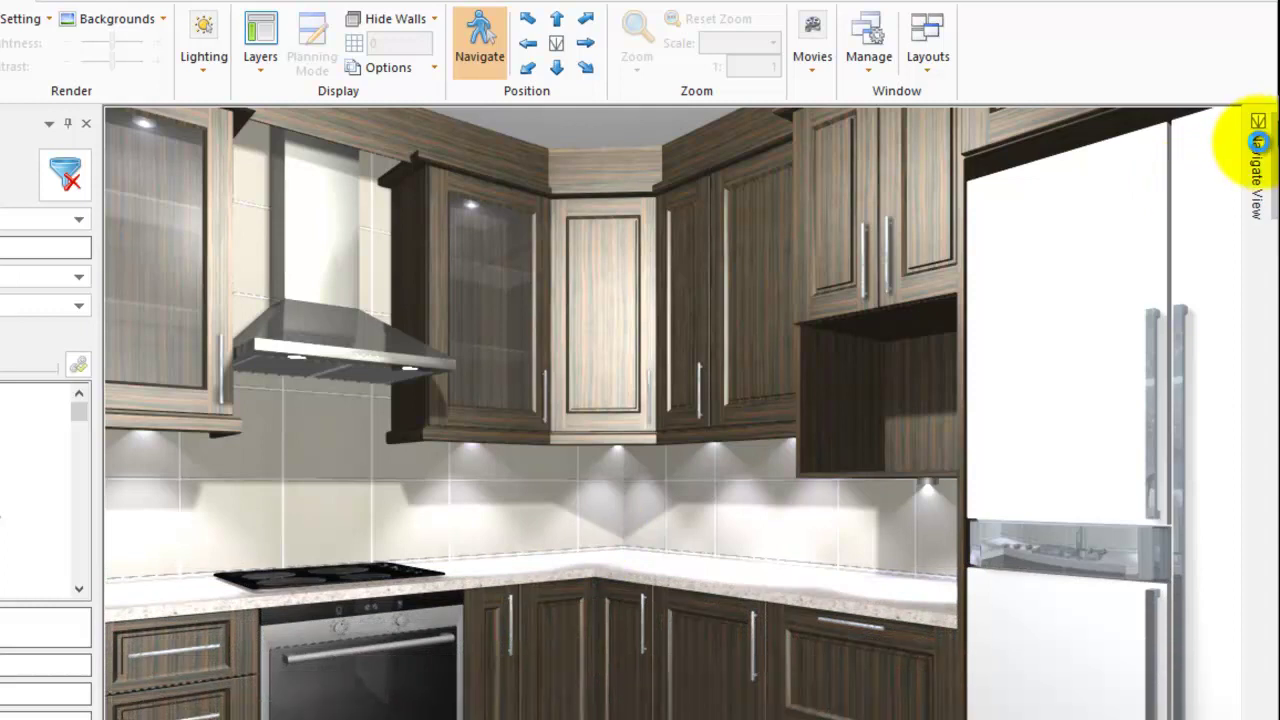
# In the Navigate View plan, place the camera and aim it at the sink window.
pyautogui.click(1259, 150)
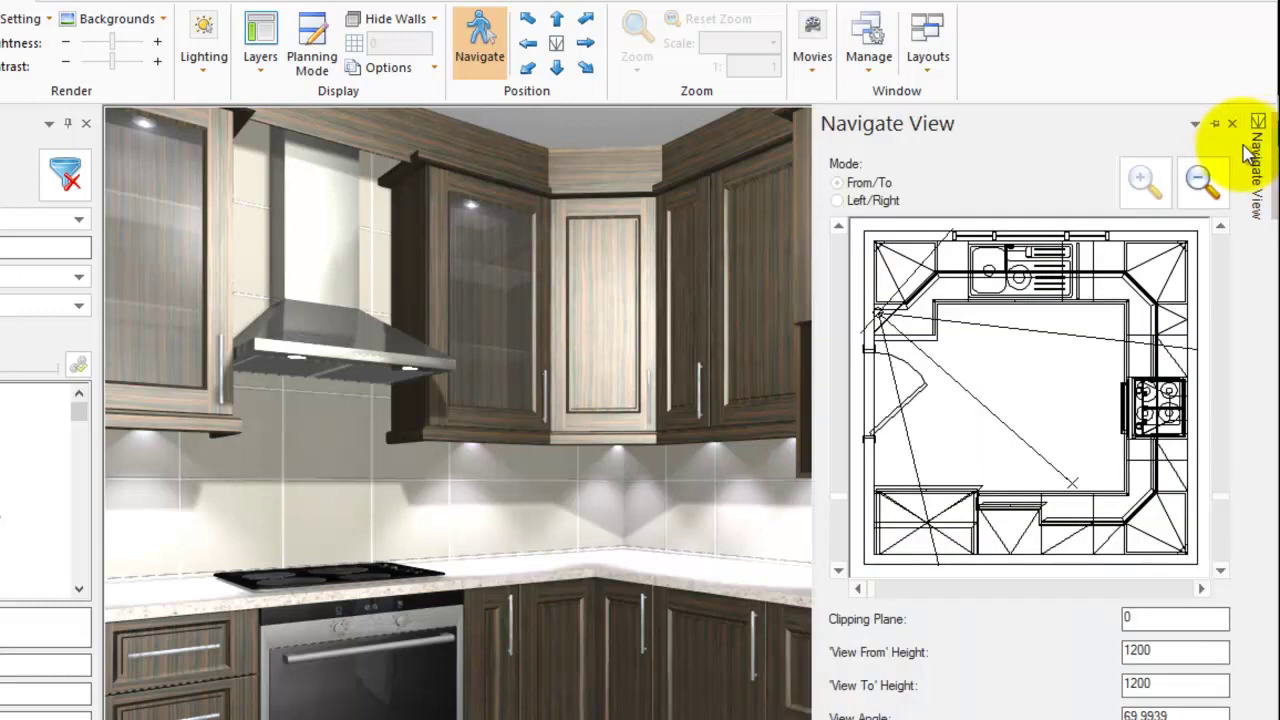
pyautogui.click(884, 478)
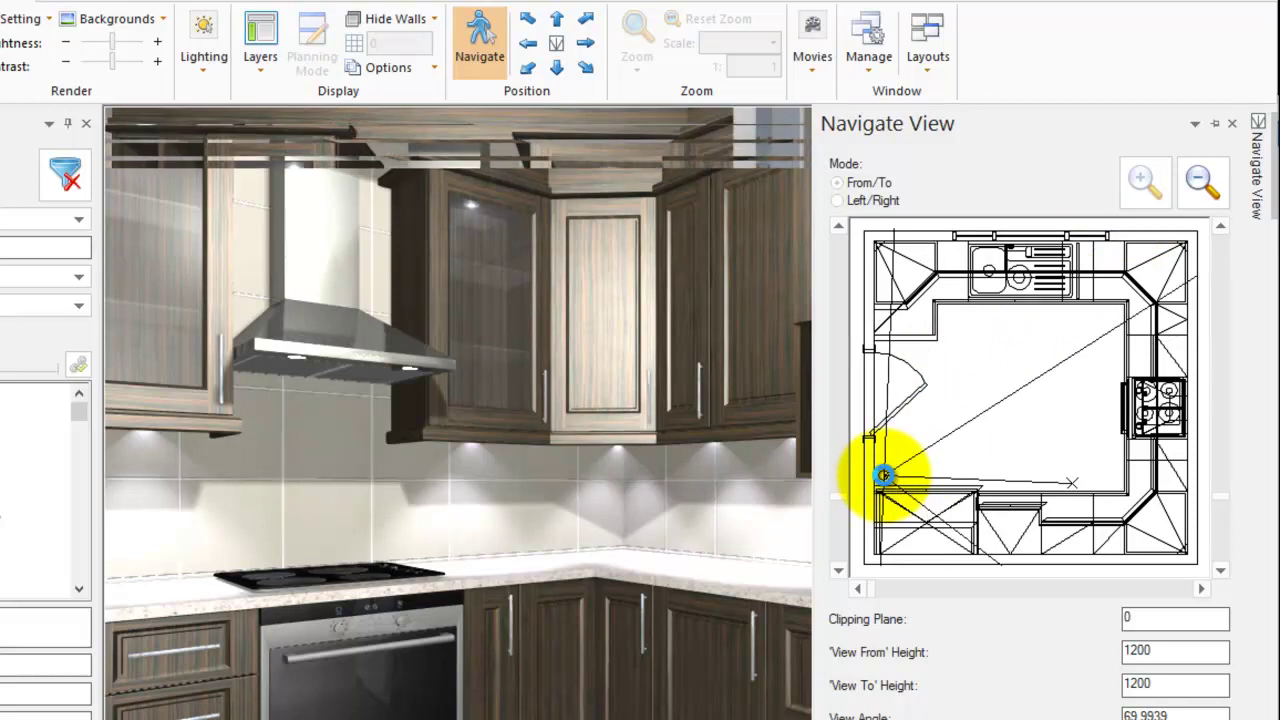
pyautogui.moveTo(884, 478); pyautogui.dragTo(1087, 301)
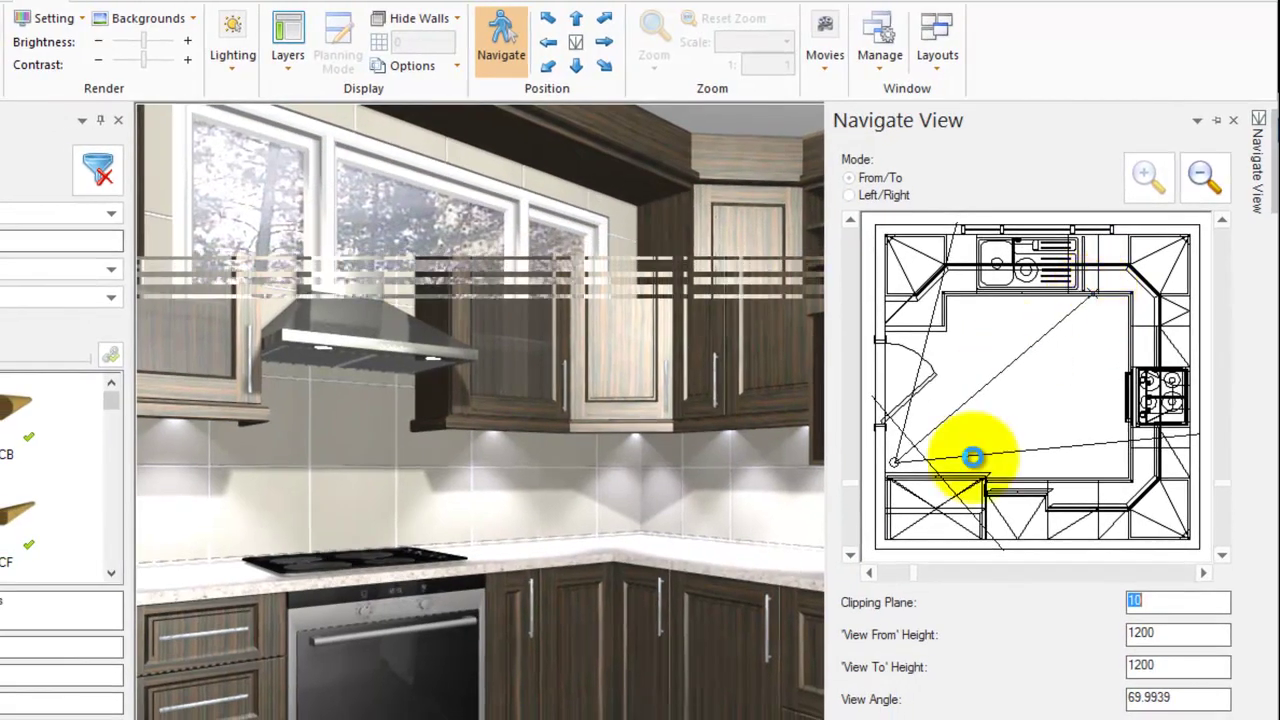
pyautogui.moveTo(1002, 483); pyautogui.dragTo(1092, 281)
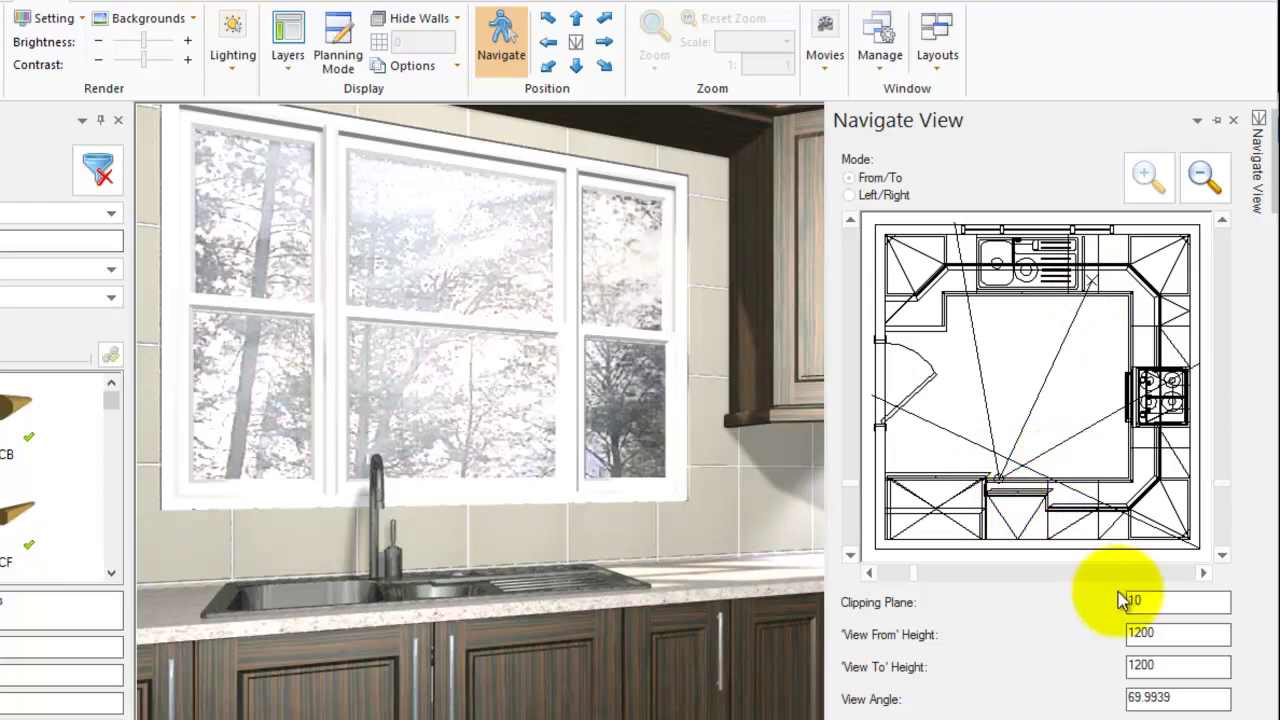
# Raise 'View From' Height to 1800 and re-render the view looking down on the sink.
pyautogui.click(1171, 640)
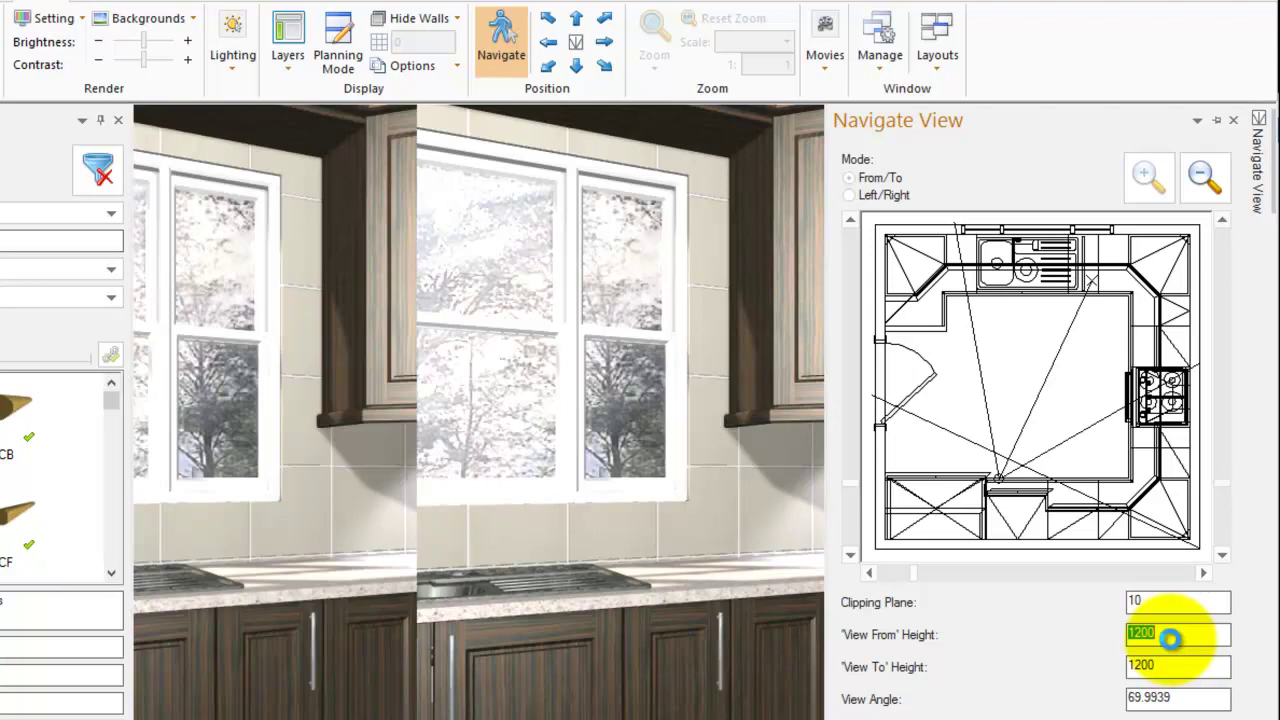
pyautogui.click(514, 634)
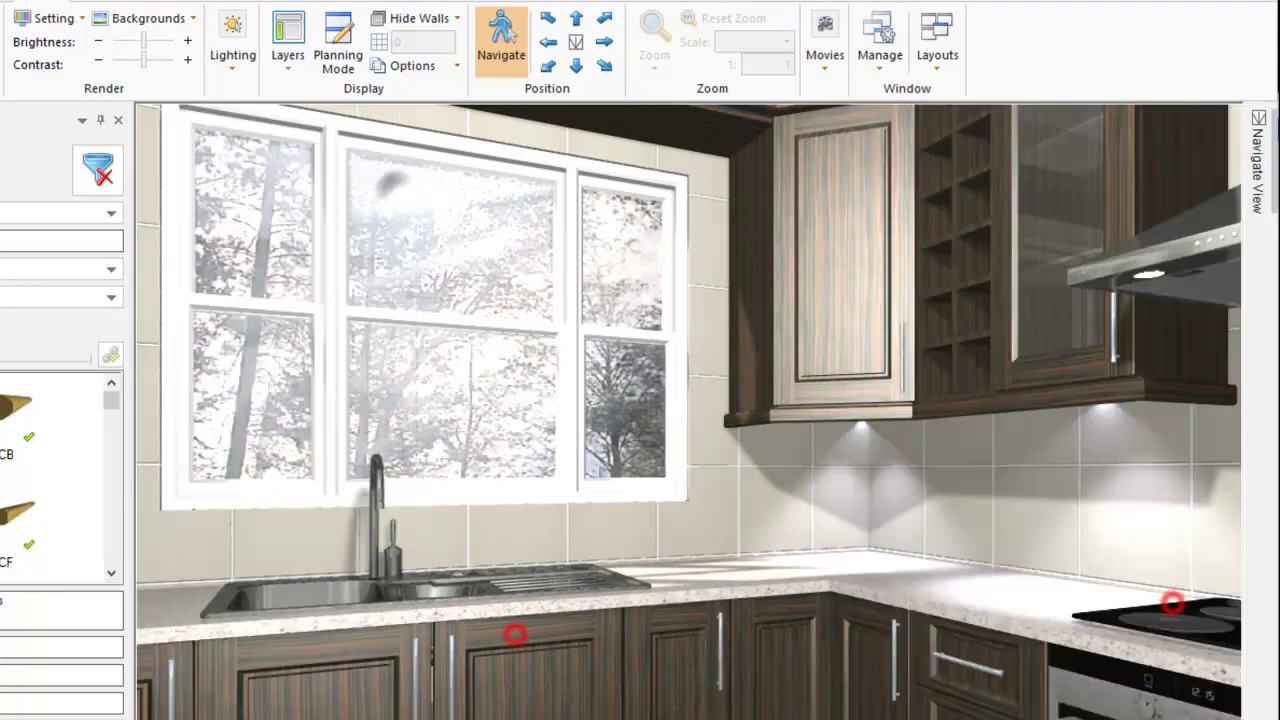
pyautogui.moveTo(1257, 155)
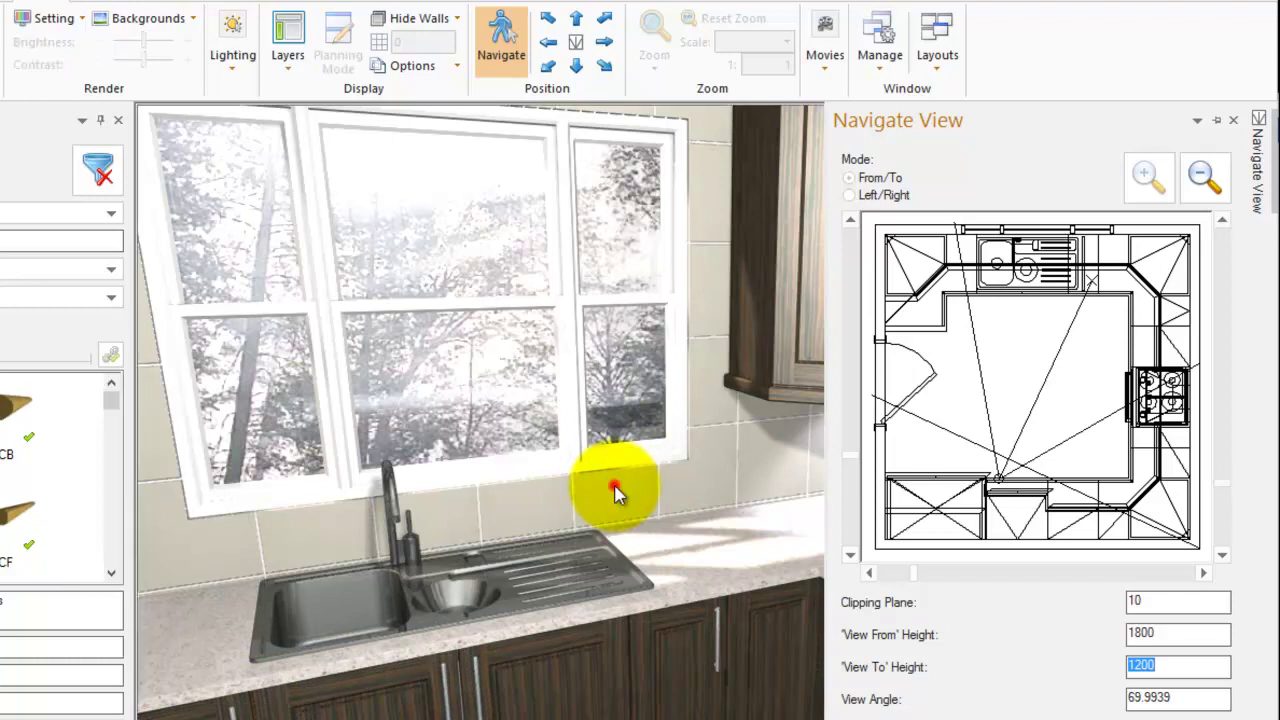
pyautogui.press('Return')
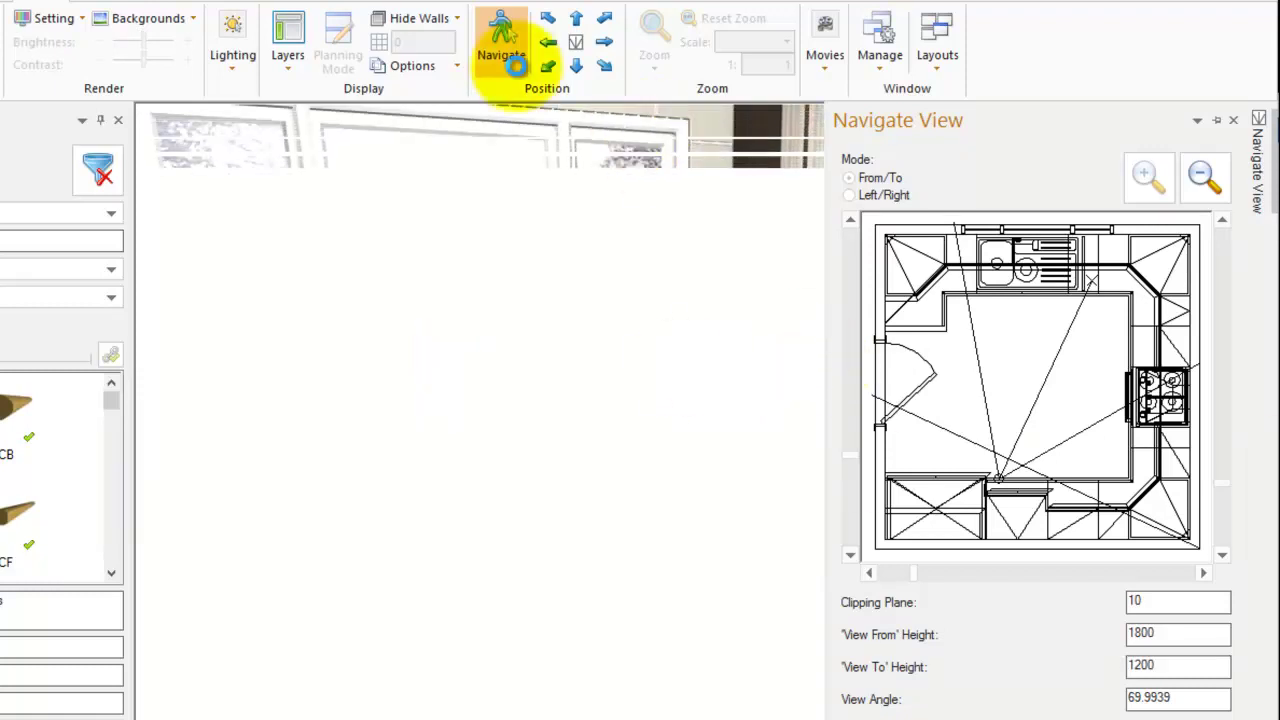
pyautogui.click(985, 262)
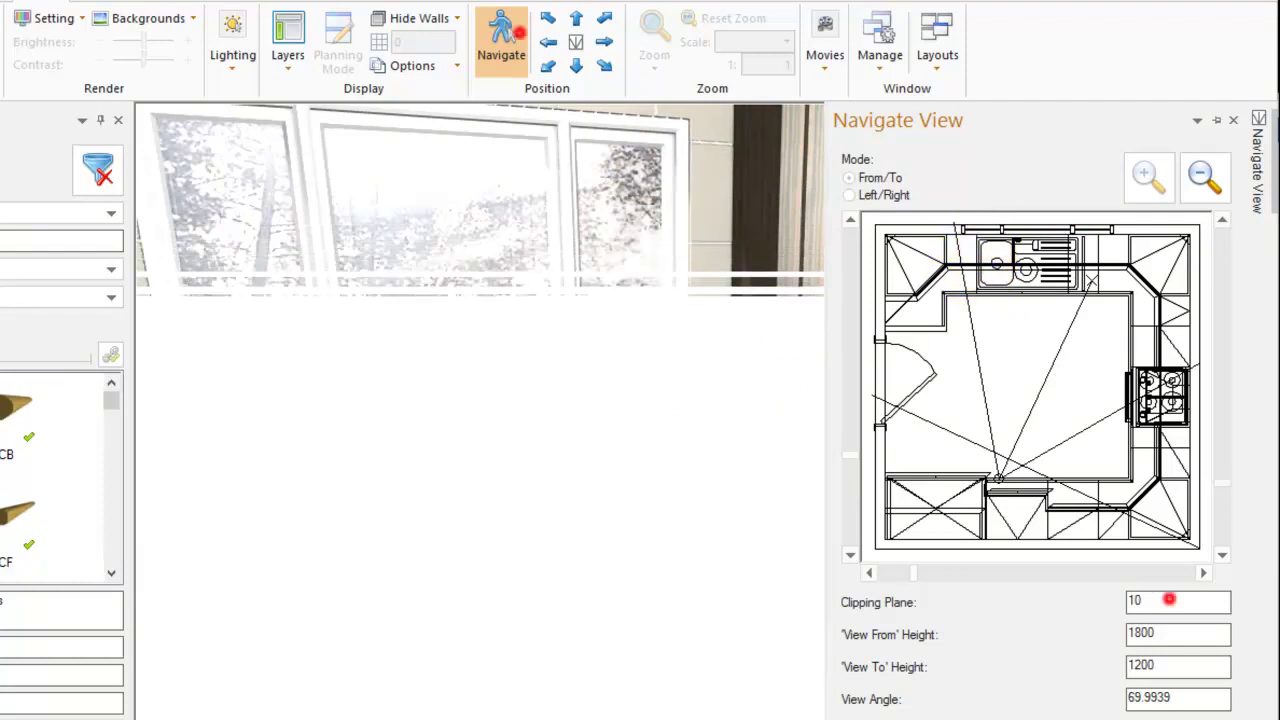
pyautogui.click(515, 35)
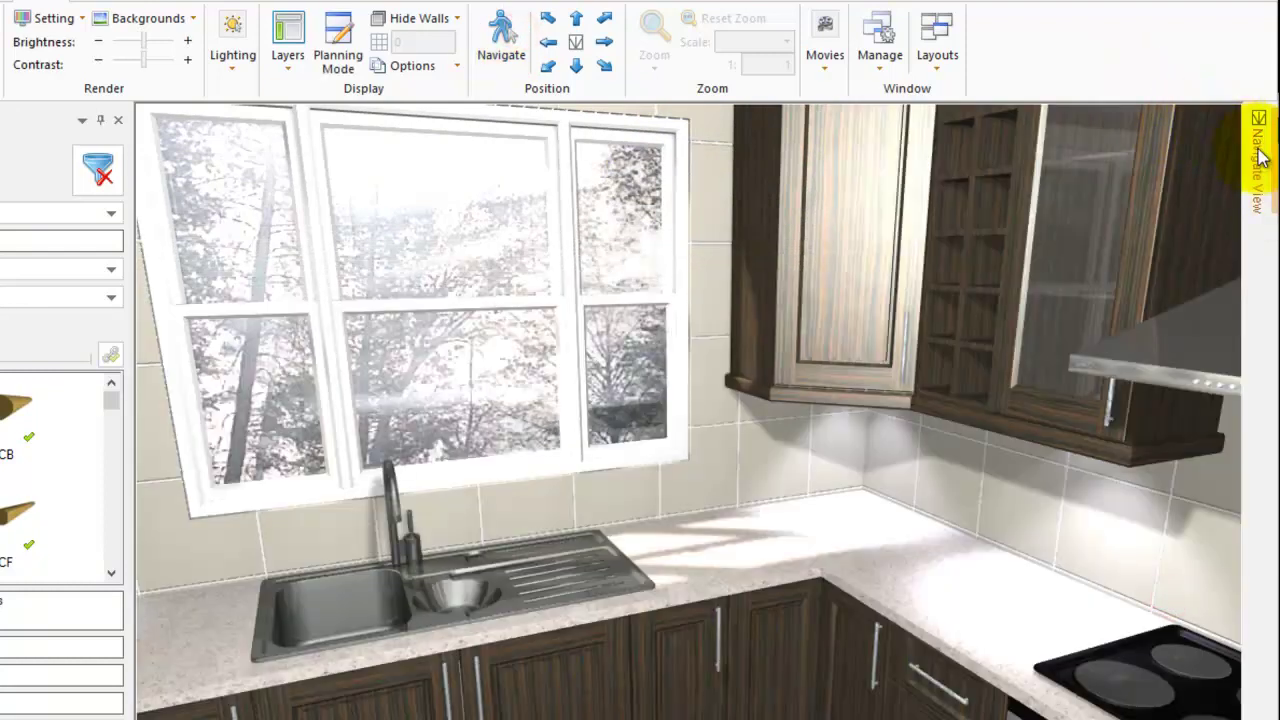
# Slide the Navigate View panel out from the right edge, check the kitchen, then reopen it.
pyautogui.moveTo(1260, 150)
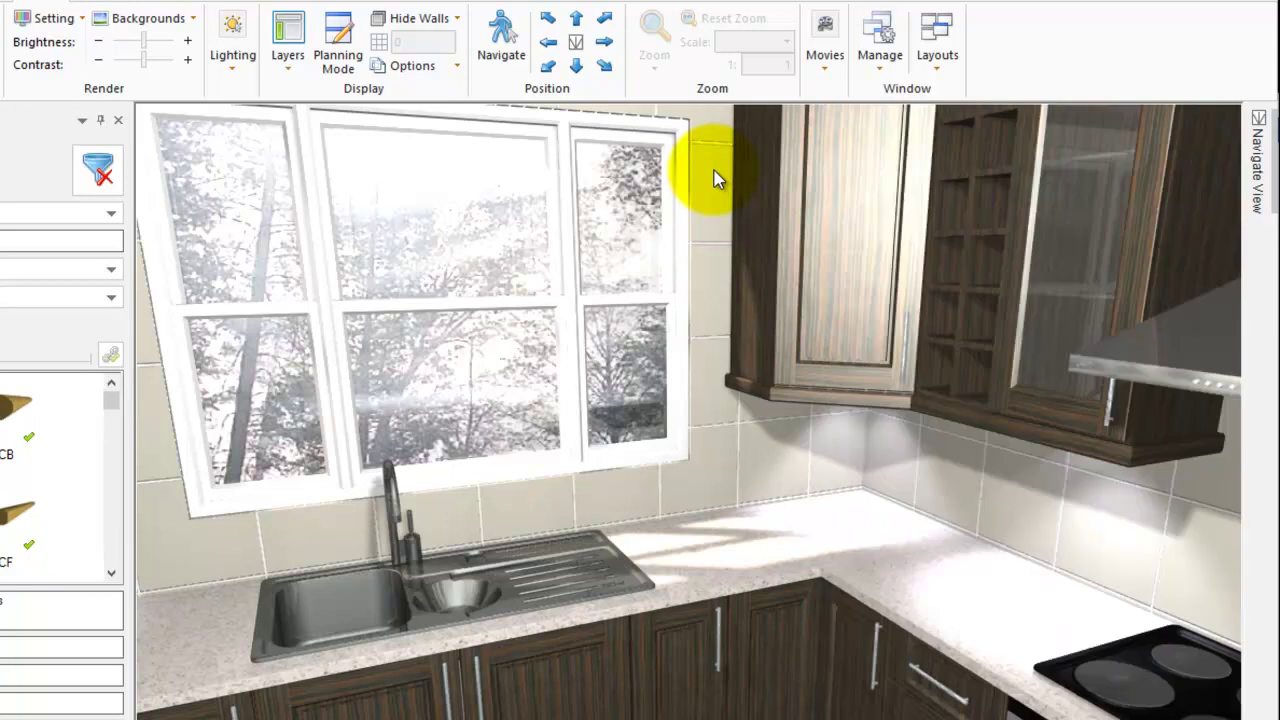
pyautogui.click(1257, 132)
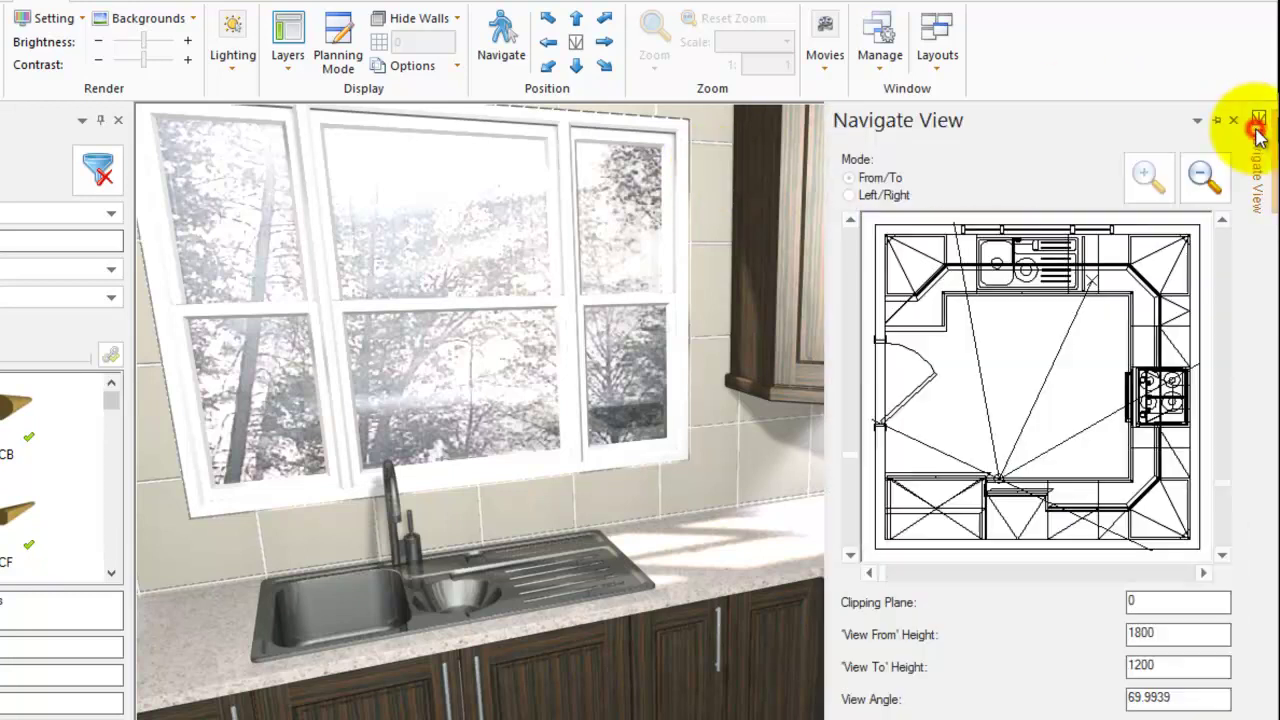
pyautogui.click(618, 500)
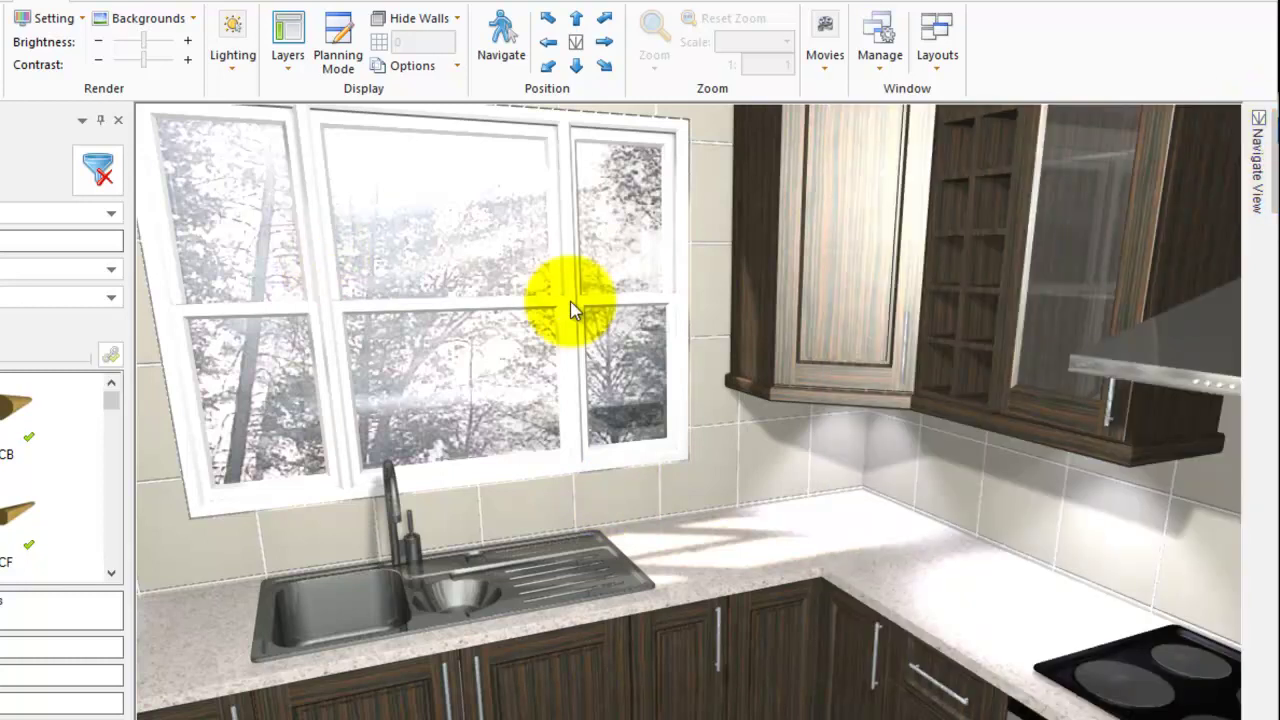
pyautogui.moveTo(1258, 170)
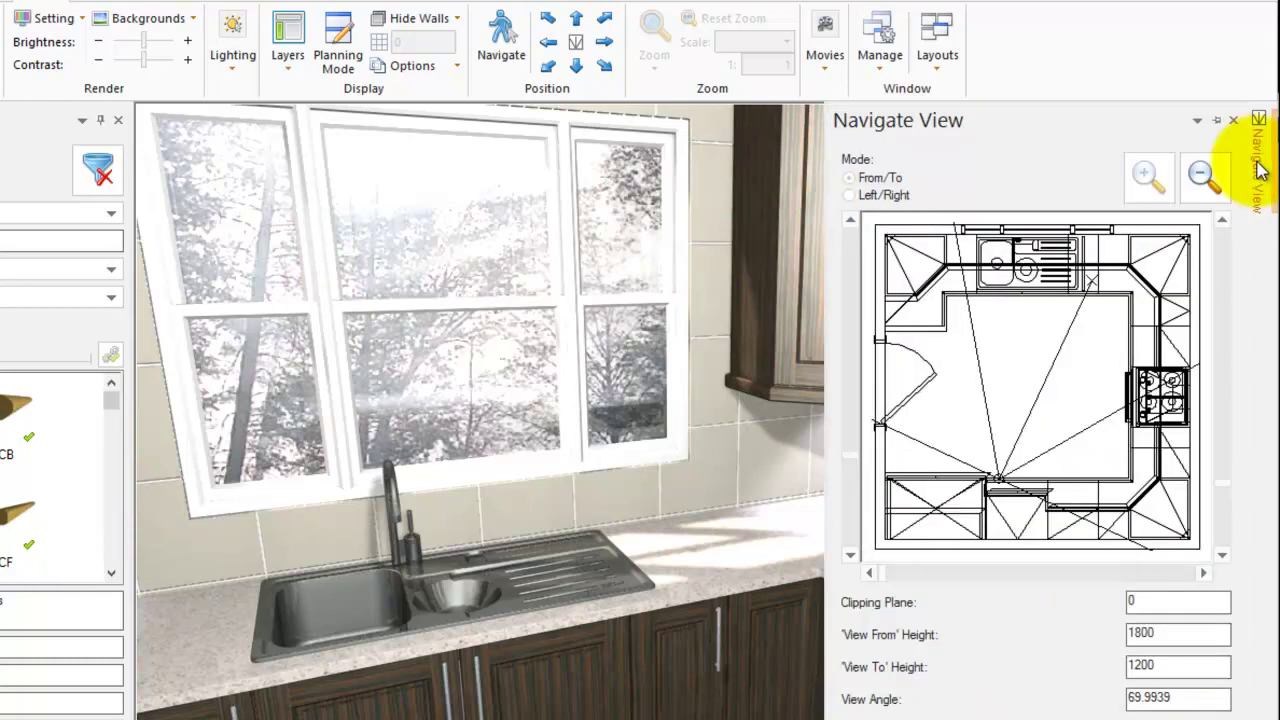
# Choose Left/Right navigation mode and set Clipping Plane to 100.
pyautogui.click(855, 196)
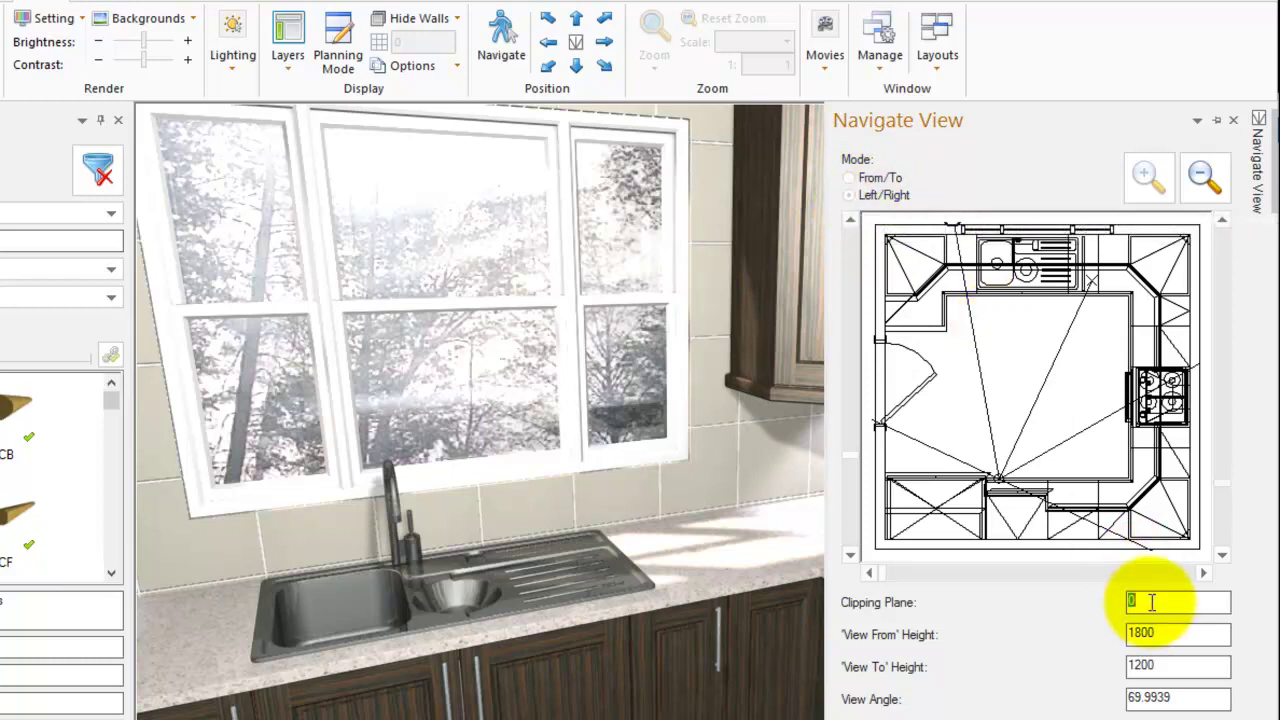
pyautogui.write('100')
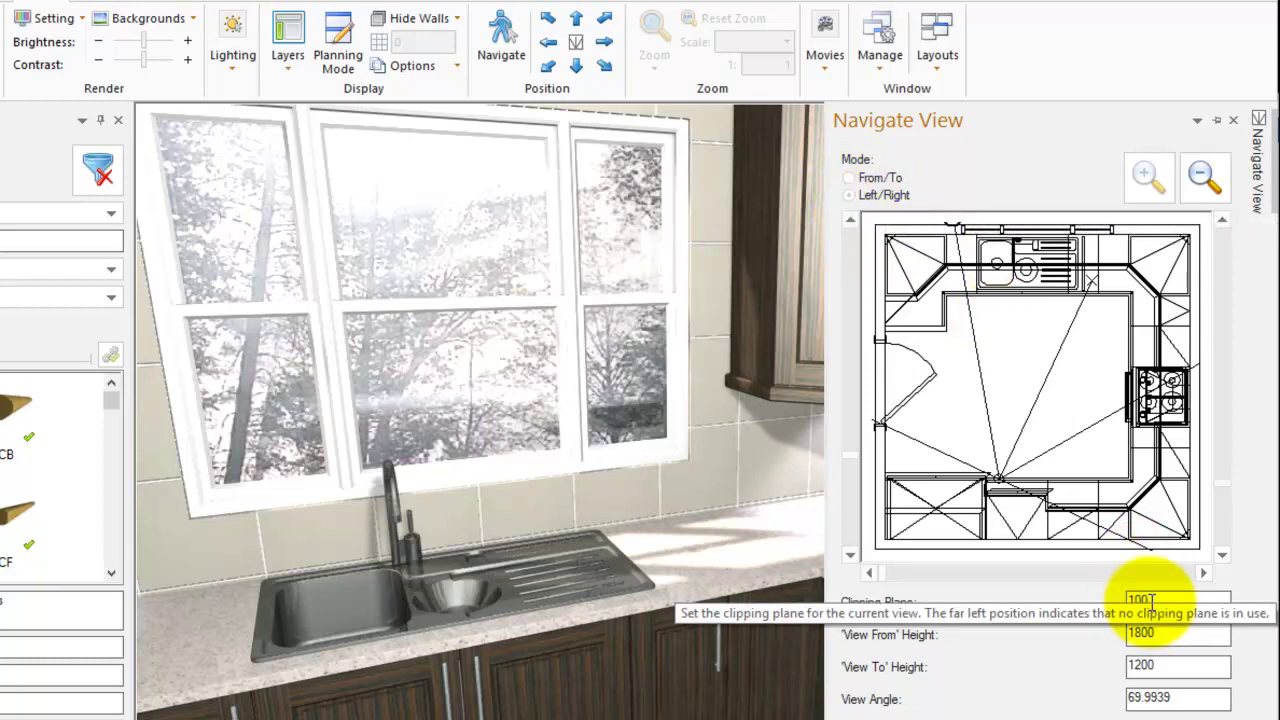
pyautogui.click(1180, 638)
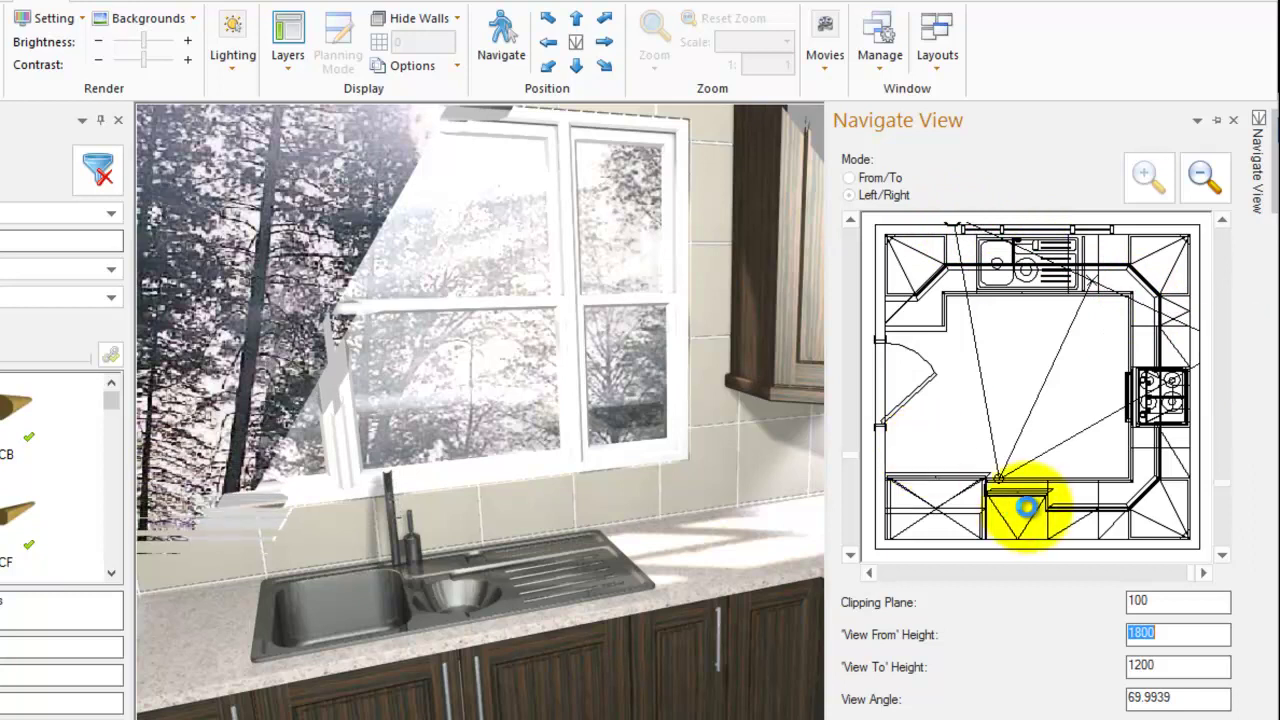
# Set eye height to 1200 and drag the L/R markers from the doorway toward the sink window.
pyautogui.moveTo(1002, 478)
pyautogui.mouseDown()
pyautogui.moveTo(1082, 283)
pyautogui.moveTo(997, 240)
pyautogui.moveTo(1040, 282)
pyautogui.moveTo(1107, 279)
pyautogui.moveTo(1095, 280)
pyautogui.mouseUp()
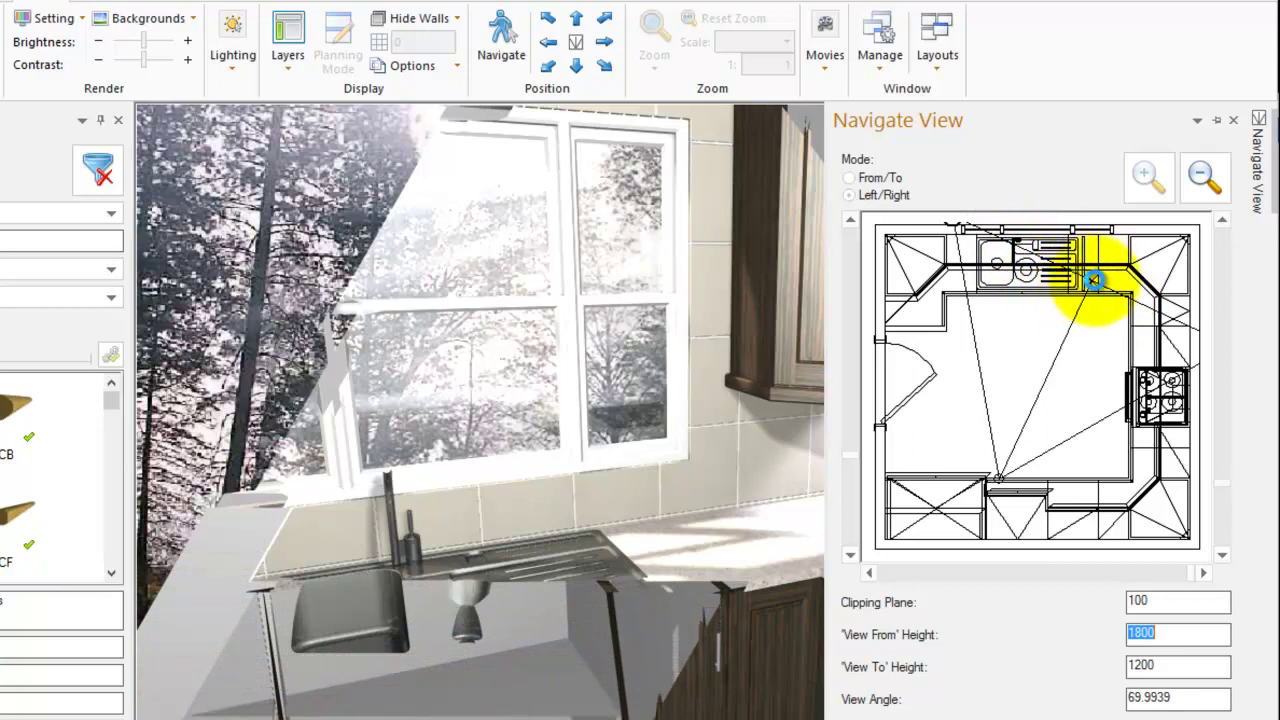
pyautogui.press('Escape')
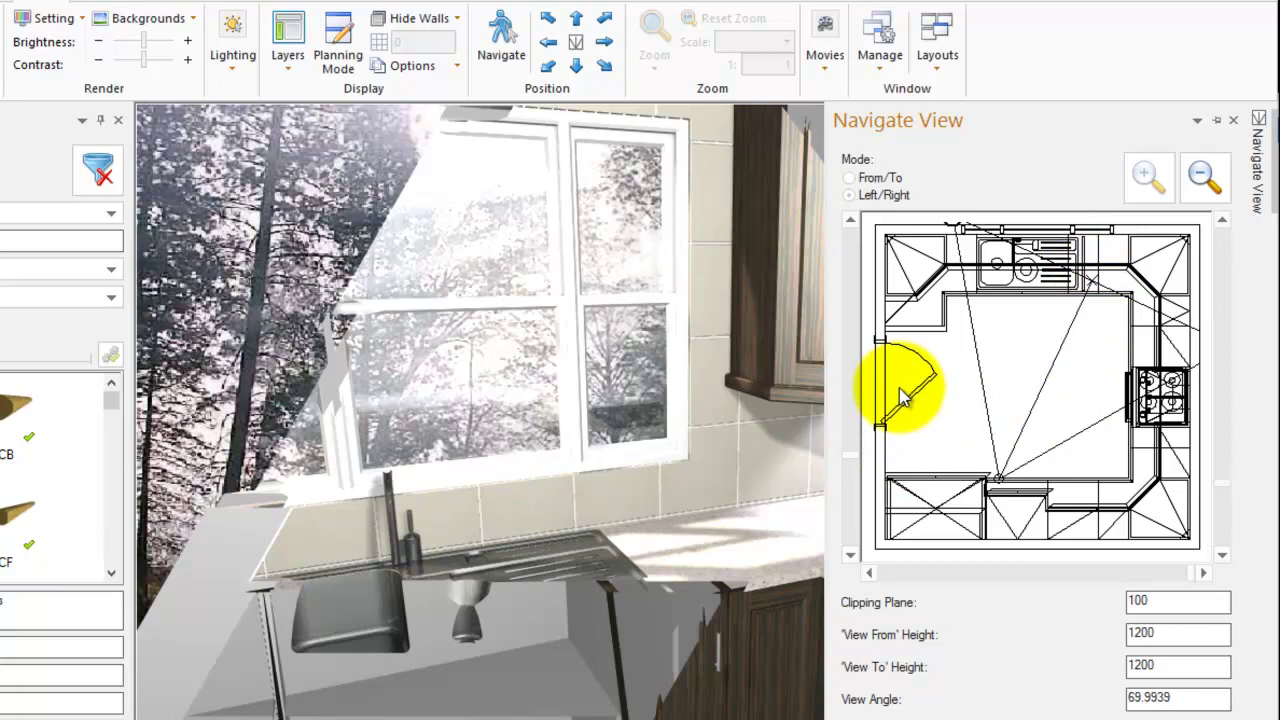
pyautogui.moveTo(897, 400); pyautogui.dragTo(1103, 468)
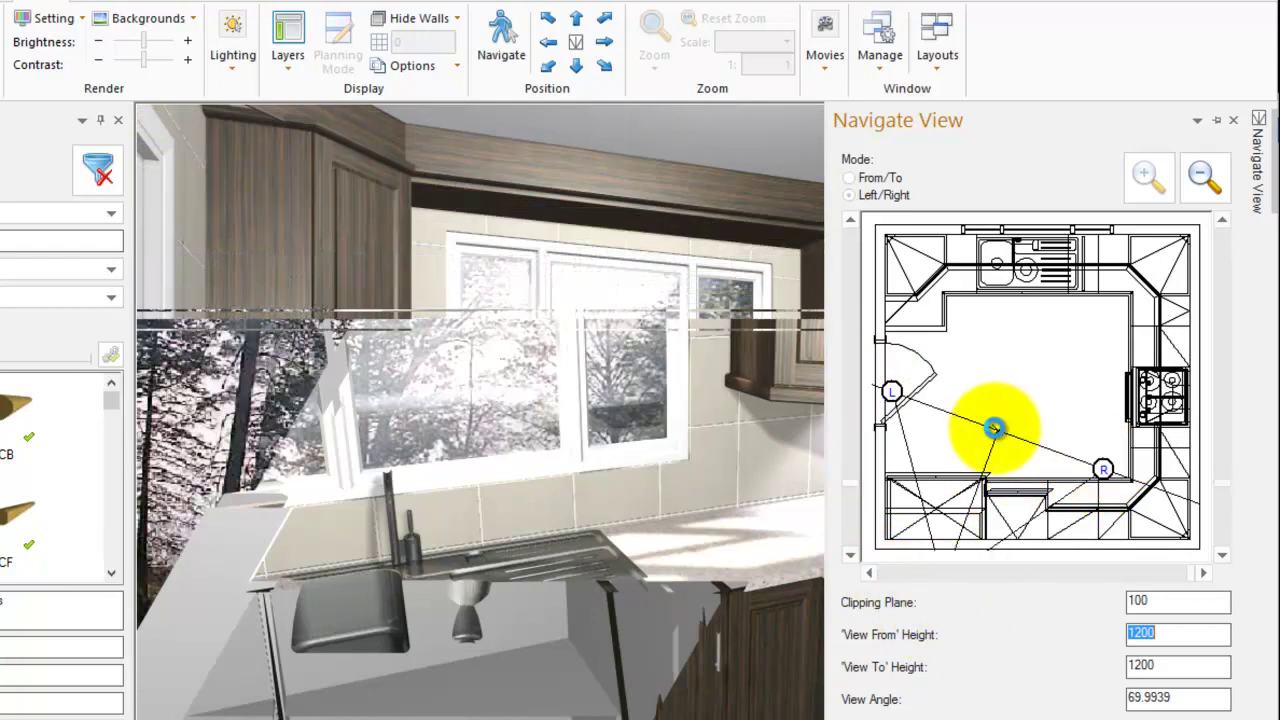
pyautogui.moveTo(995, 430)
pyautogui.mouseDown()
pyautogui.moveTo(903, 400)
pyautogui.moveTo(921, 401)
pyautogui.mouseUp()
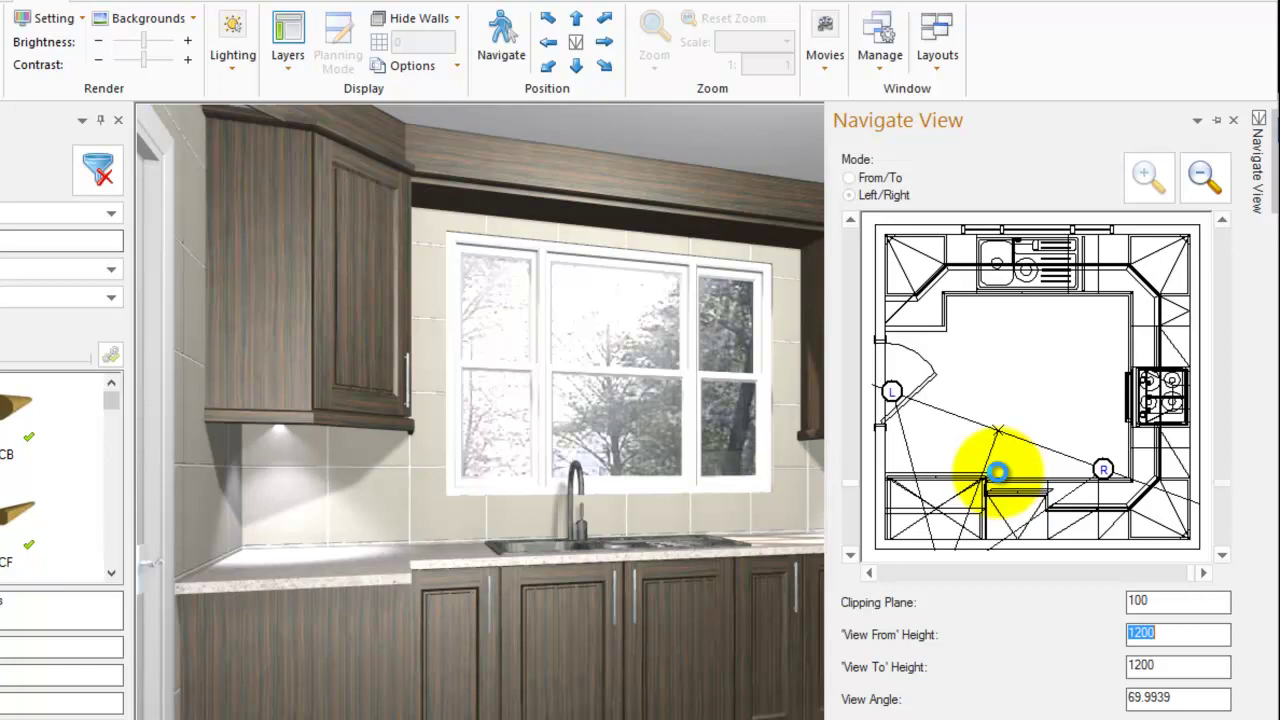
pyautogui.click(641, 510)
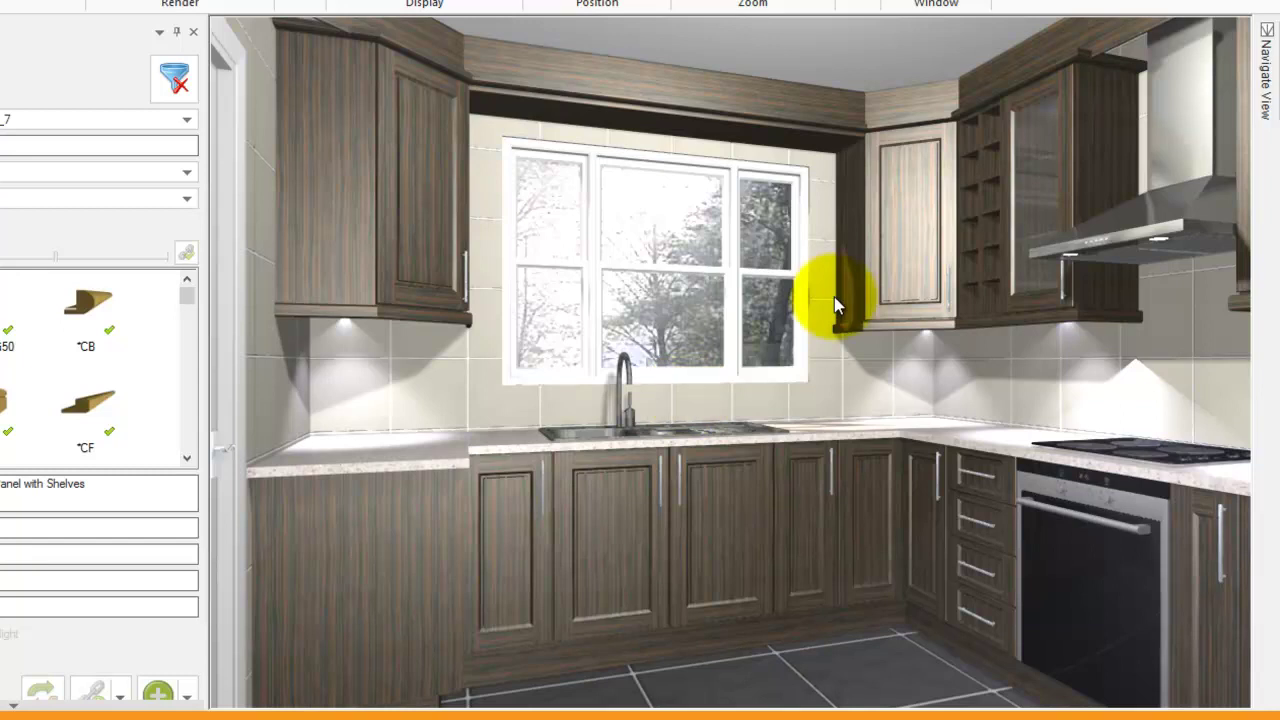
# Slide the Navigate View panel out again from the right-edge tab.
pyautogui.click(1260, 88)
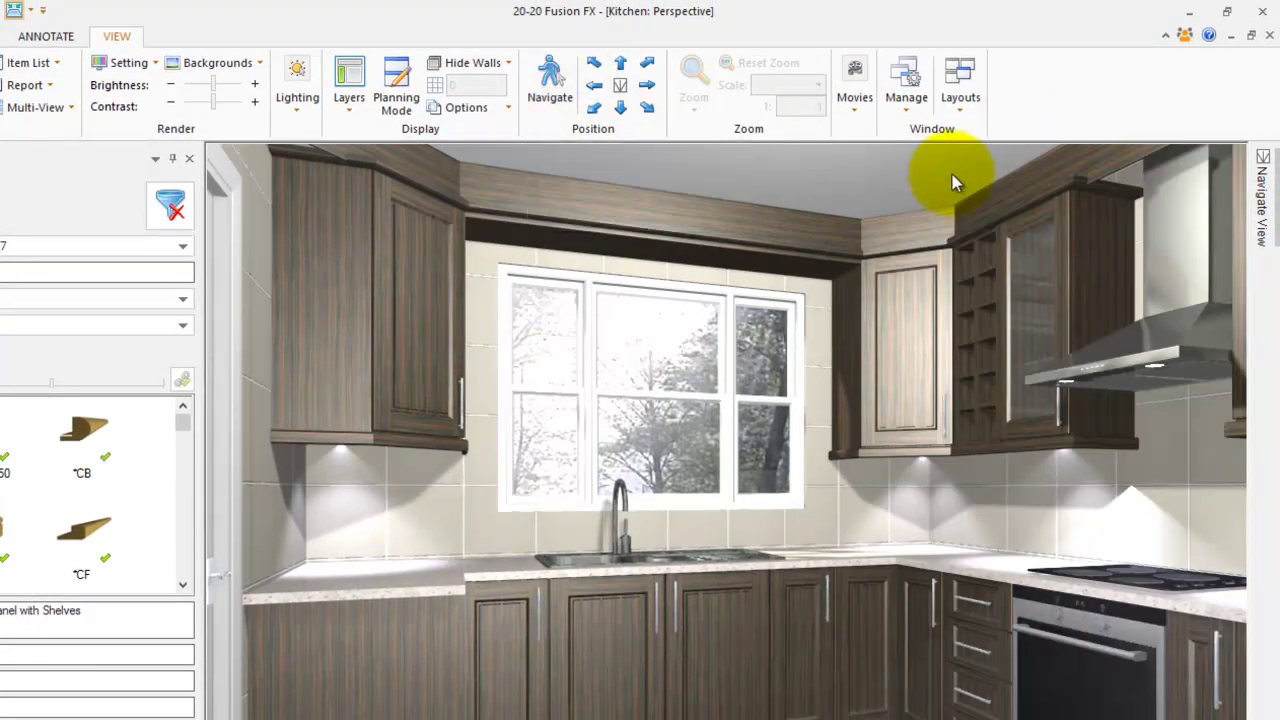
pyautogui.click(1260, 188)
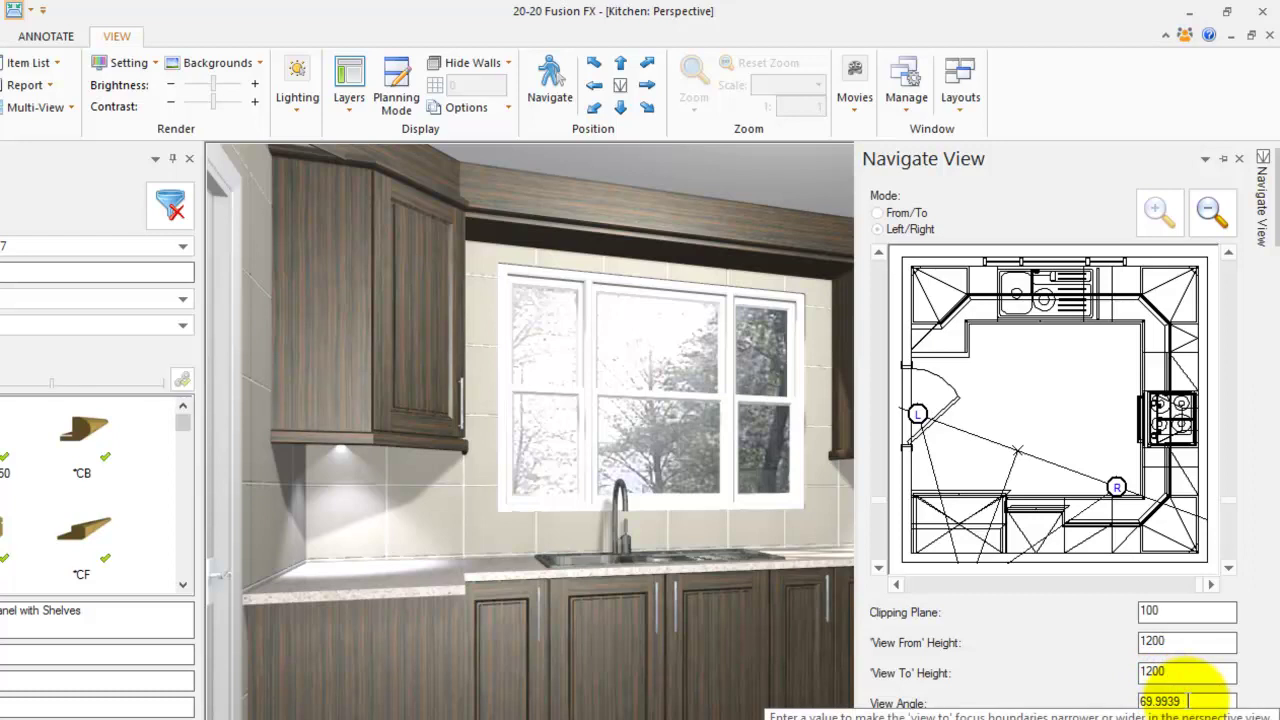
# Replace the 69.9939 View Angle with 90 and commit it.
pyautogui.doubleClick(1193, 702)
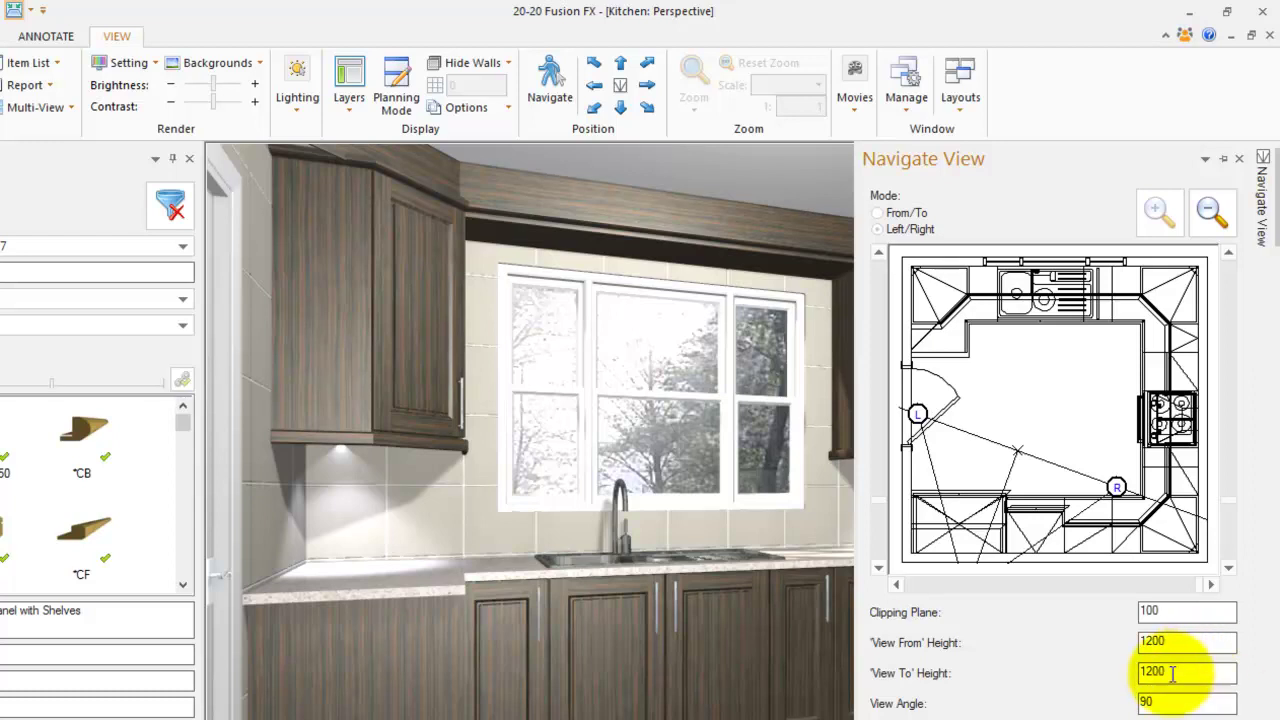
pyautogui.doubleClick(1170, 673)
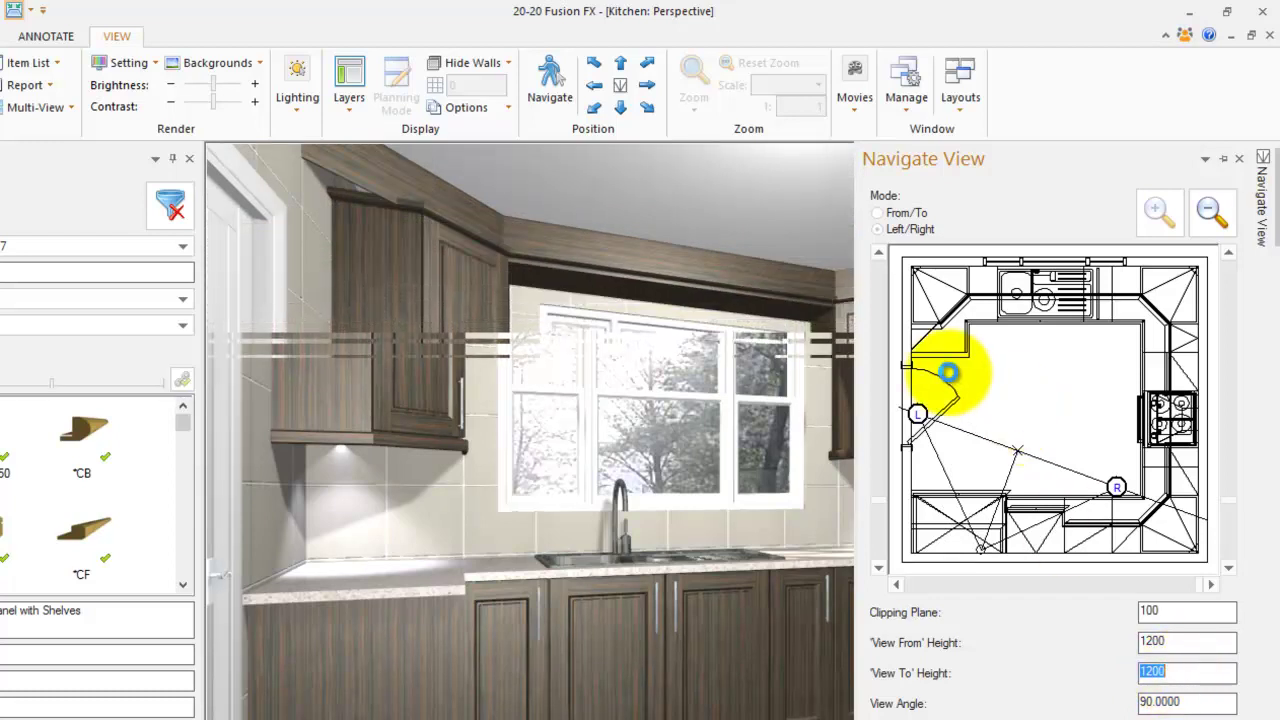
# Move the left view boundary up the left wall and place the right boundary near the lower-left corner.
pyautogui.moveTo(939, 377); pyautogui.dragTo(937, 372)
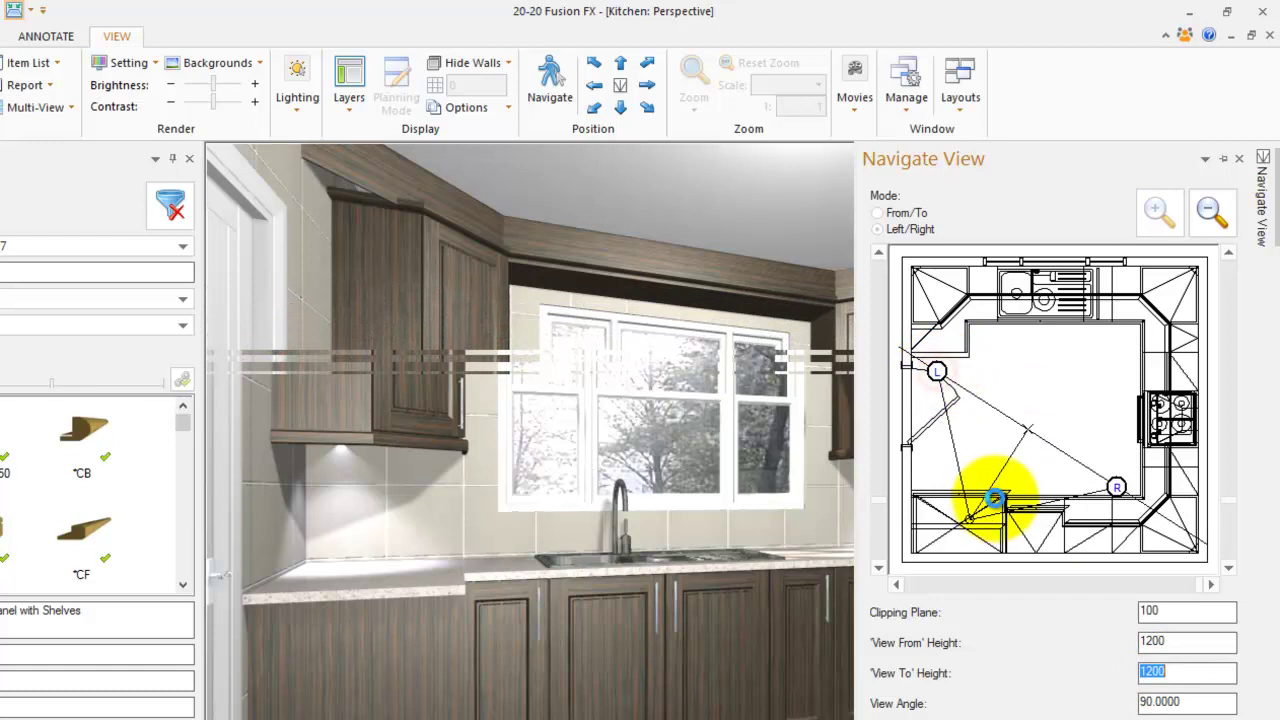
pyautogui.rightClick(999, 484)
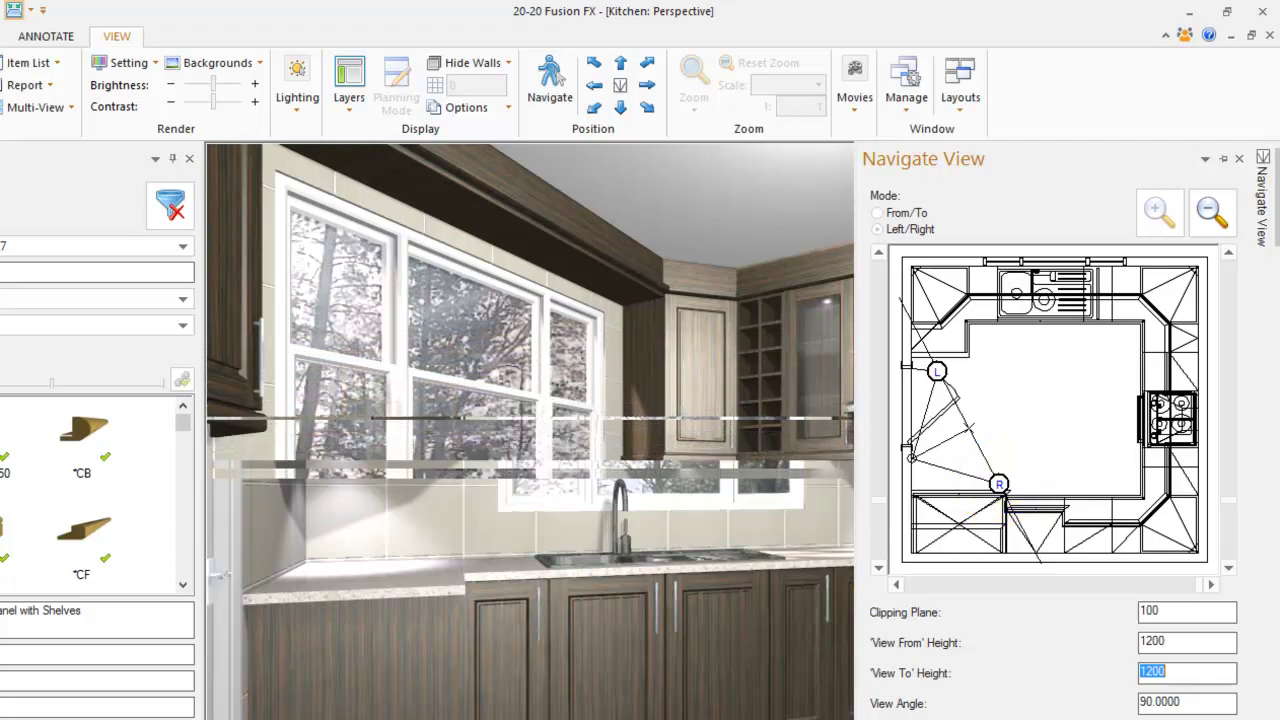
pyautogui.click(1262, 128)
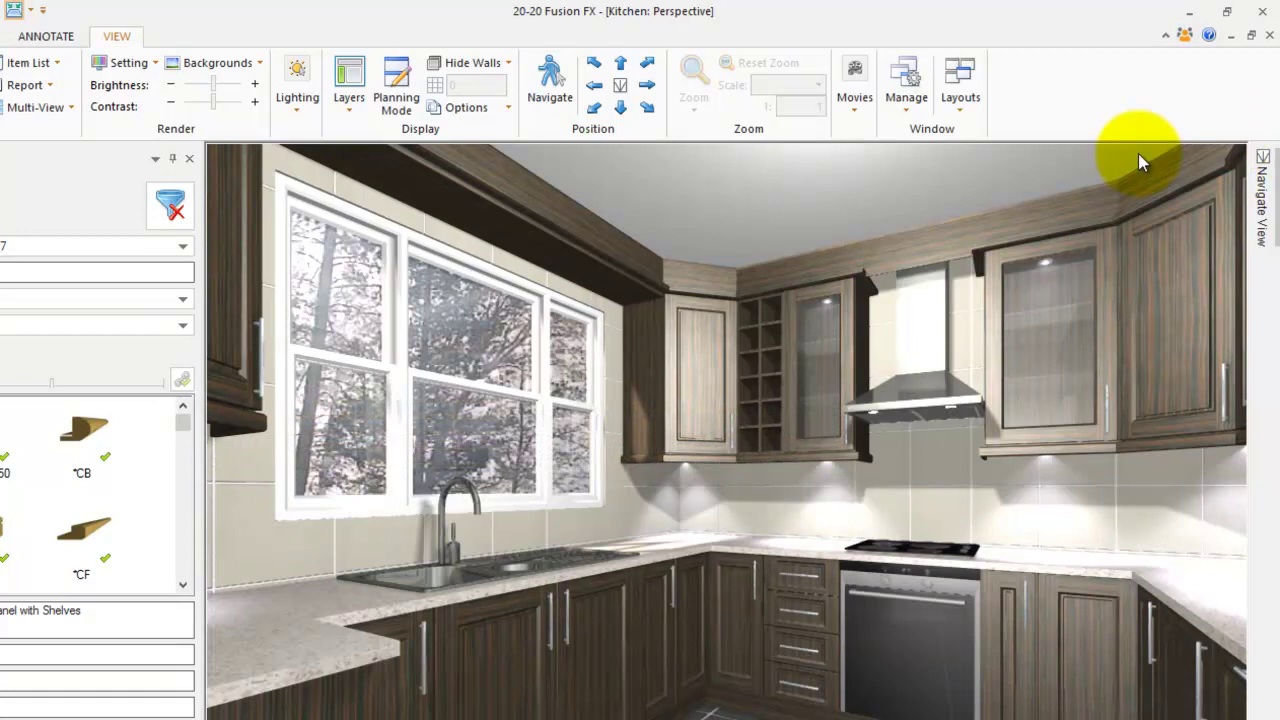